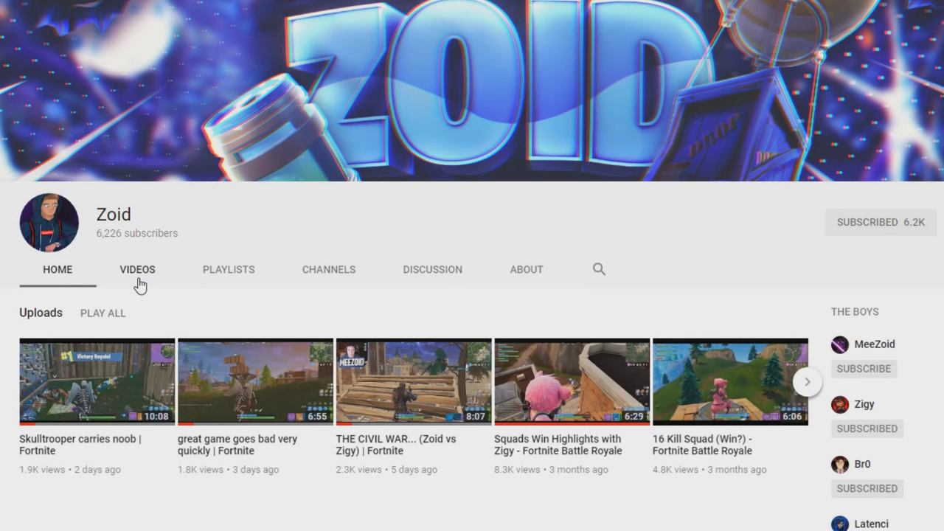
Look through the uploaded videos on the Zoid YouTube channel and return to its home page.
left_click(140, 285)
scroll(140, 285, "down", 3)
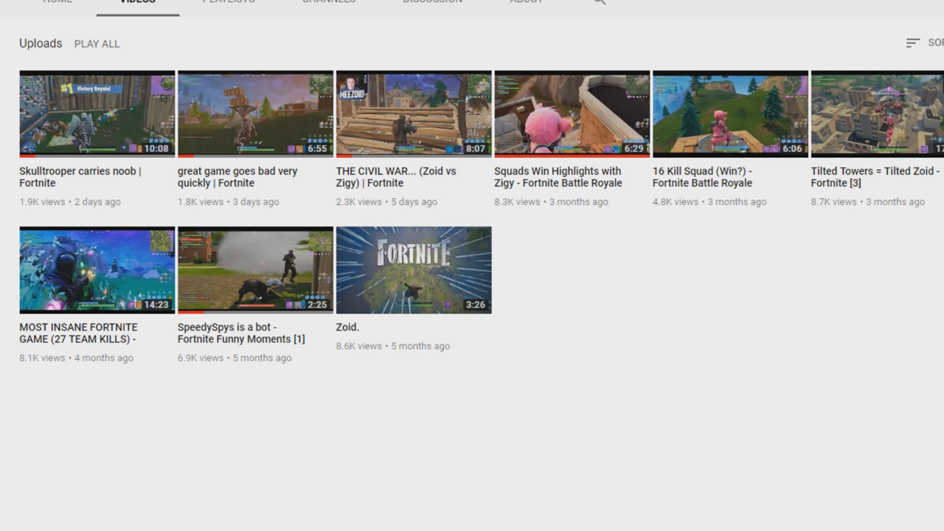
scroll(472, 221, "up", 1)
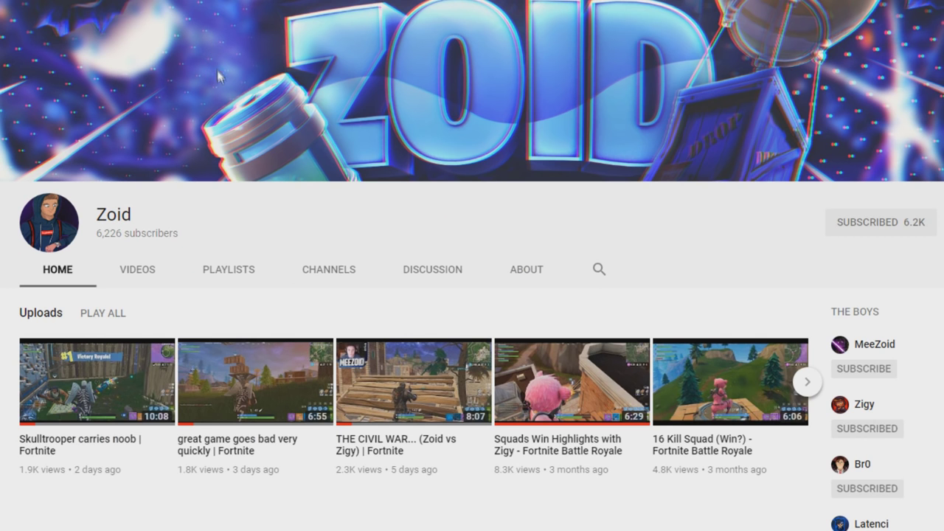
left_click(130, 287)
scroll(130, 286, "down", 3)
scroll(233, 9, "up", 3)
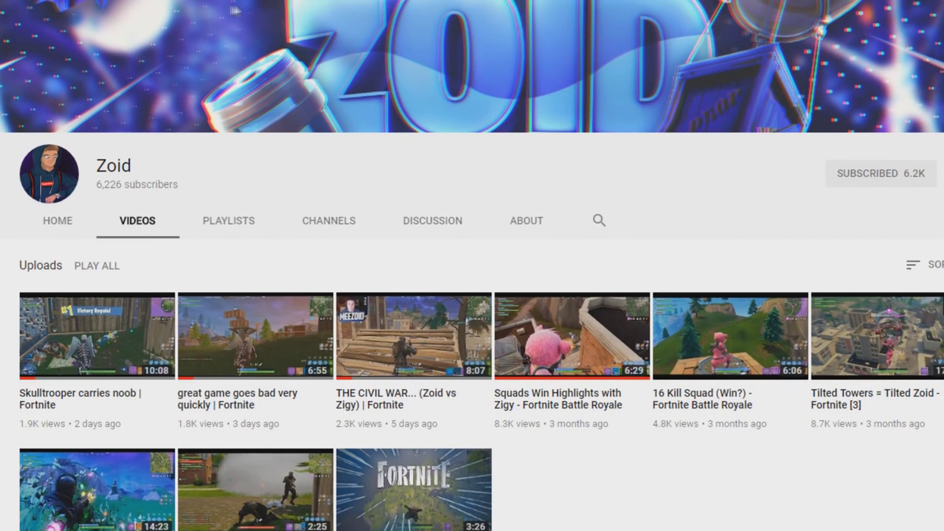
left_click(70, 225)
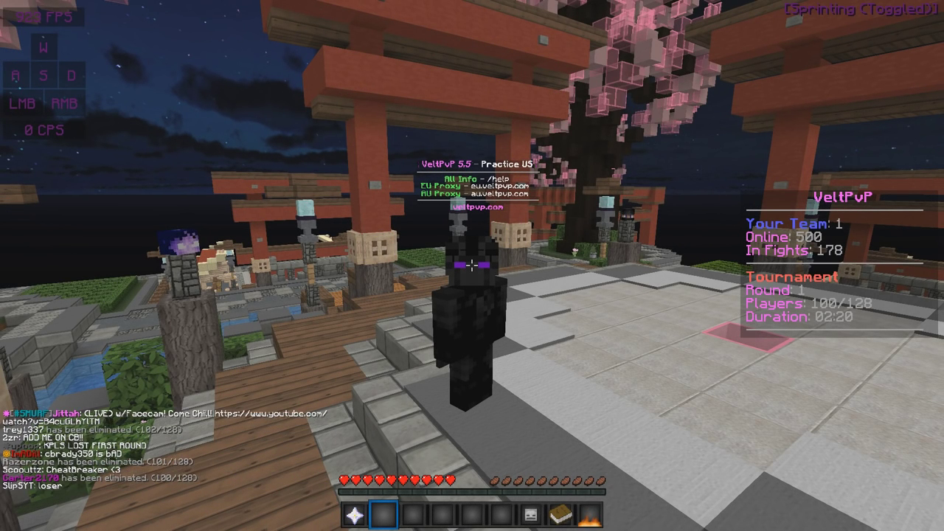
key("F5")
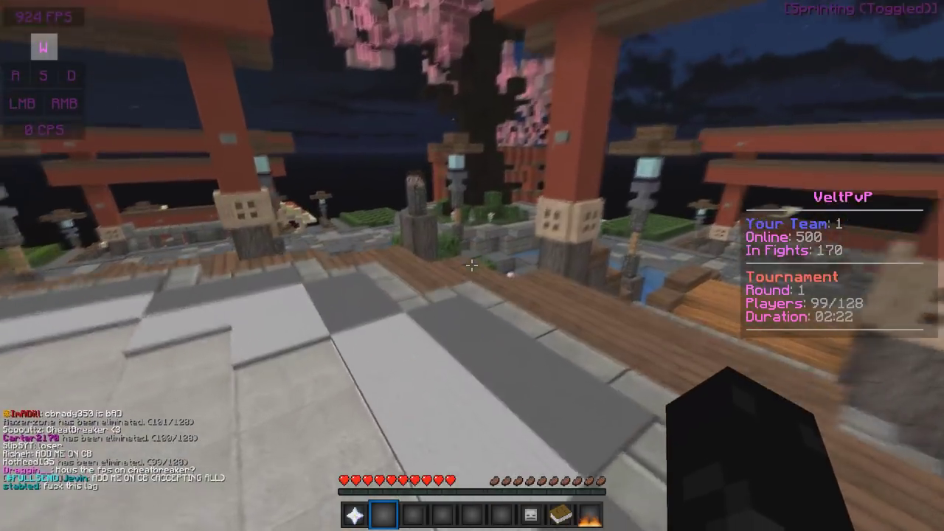
key("d")
key("a")
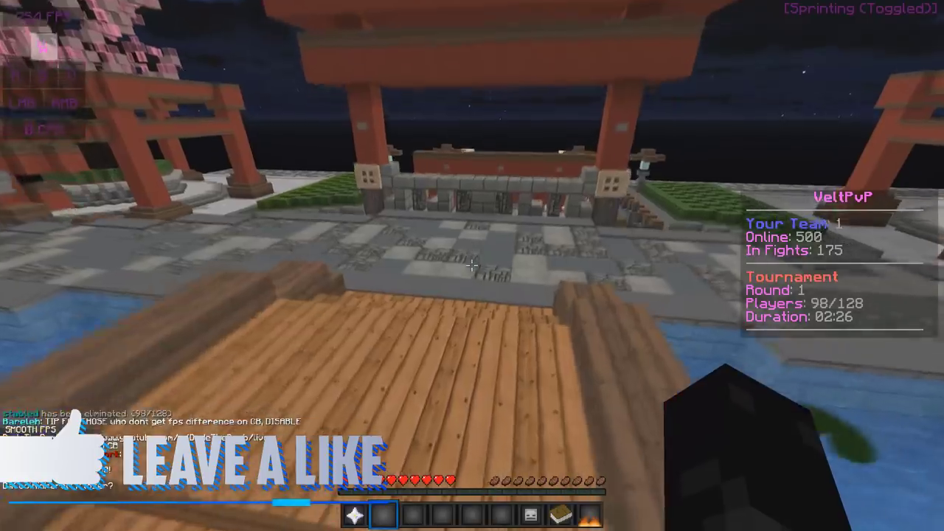
key("F5")
key("F5")
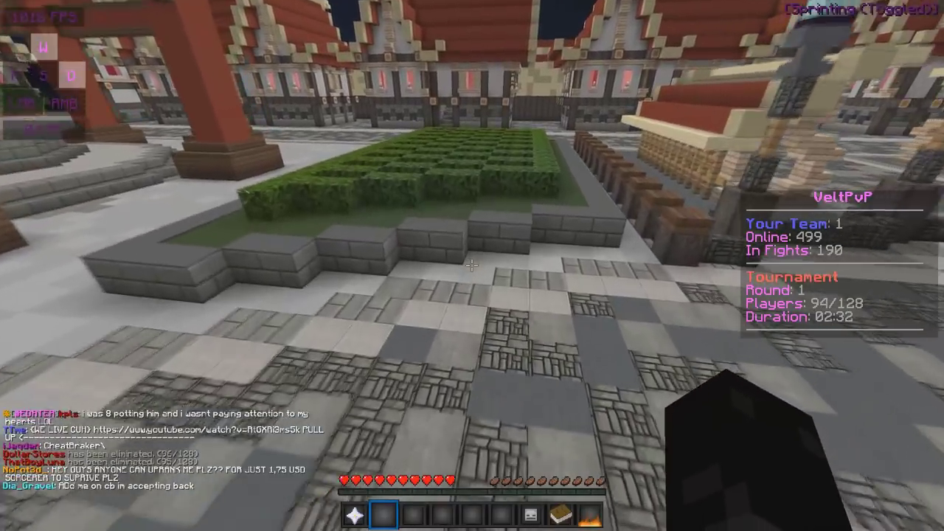
key("F5")
key("F5")
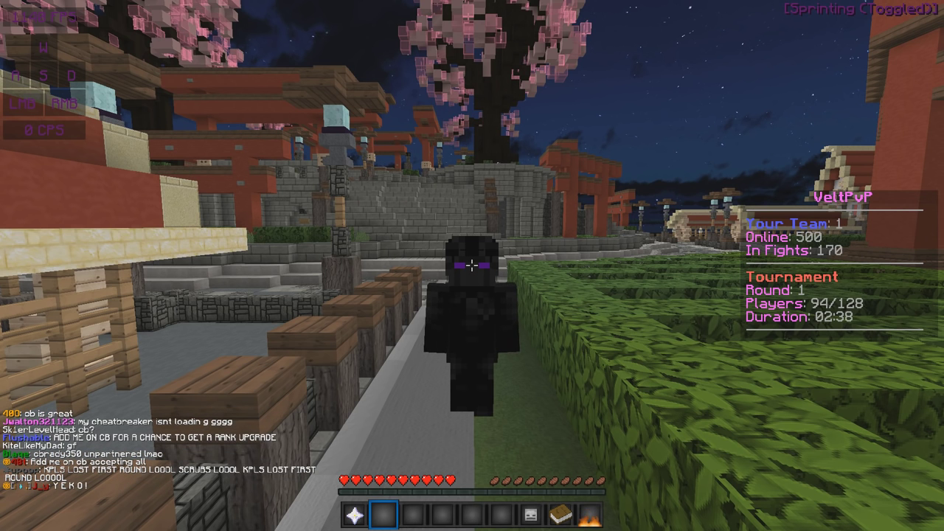
key("Shift_R")
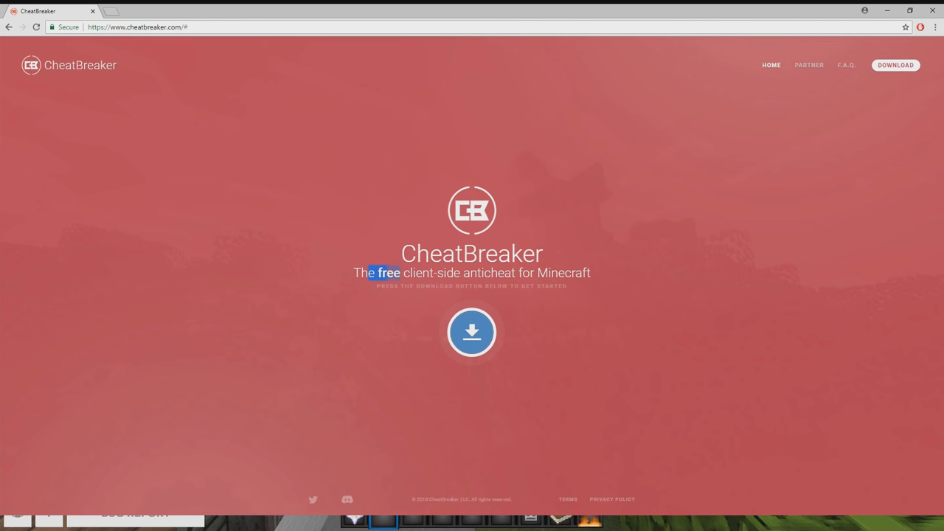
Download the CheatBreaker installer from cheatbreaker.com and run the downloaded file.
left_click_drag(400, 273, 519, 273)
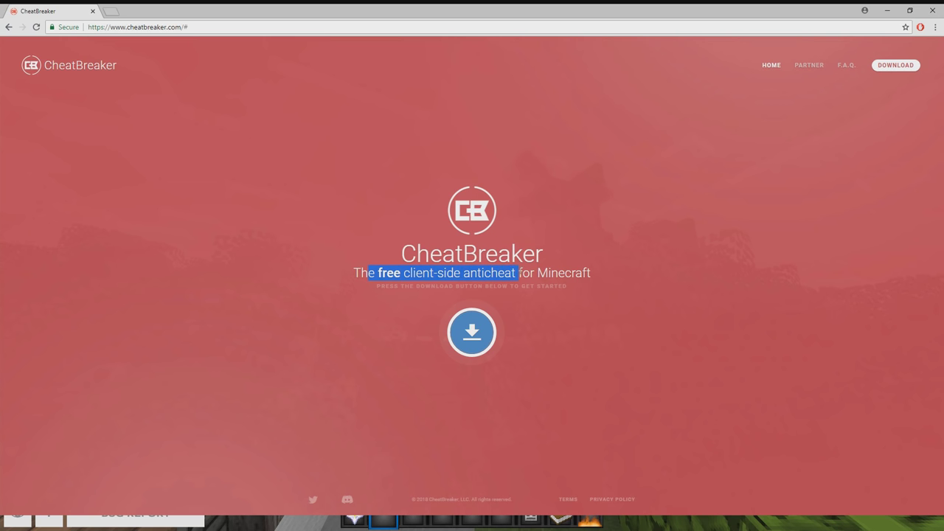
left_click(472, 338)
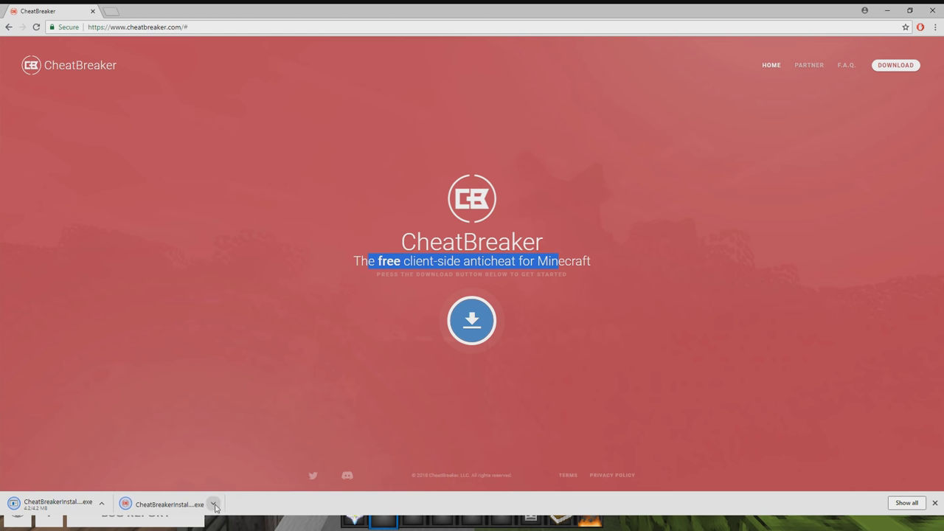
left_click(55, 504)
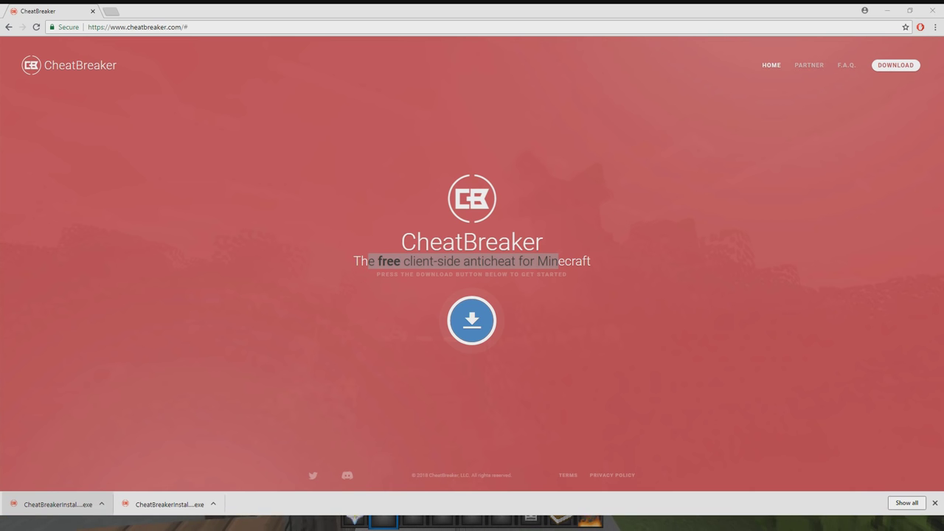
key("alt+Tab")
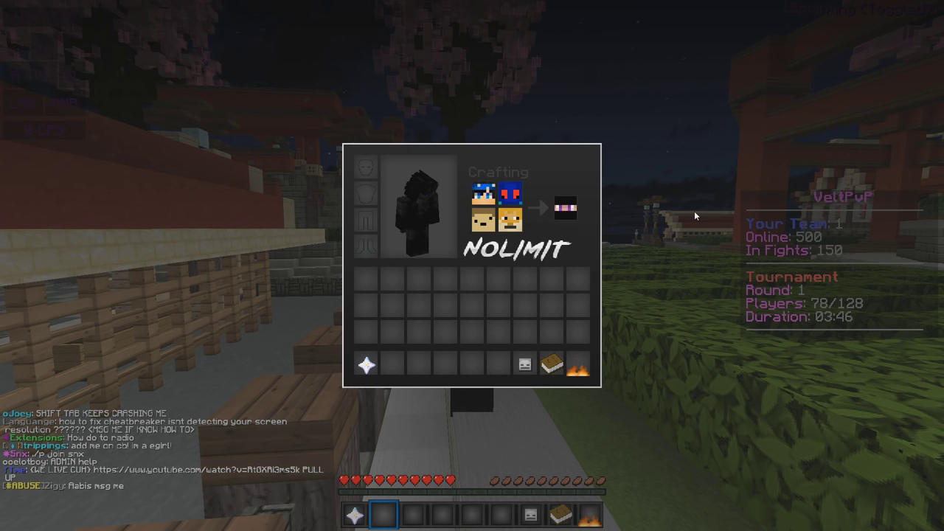
key("e")
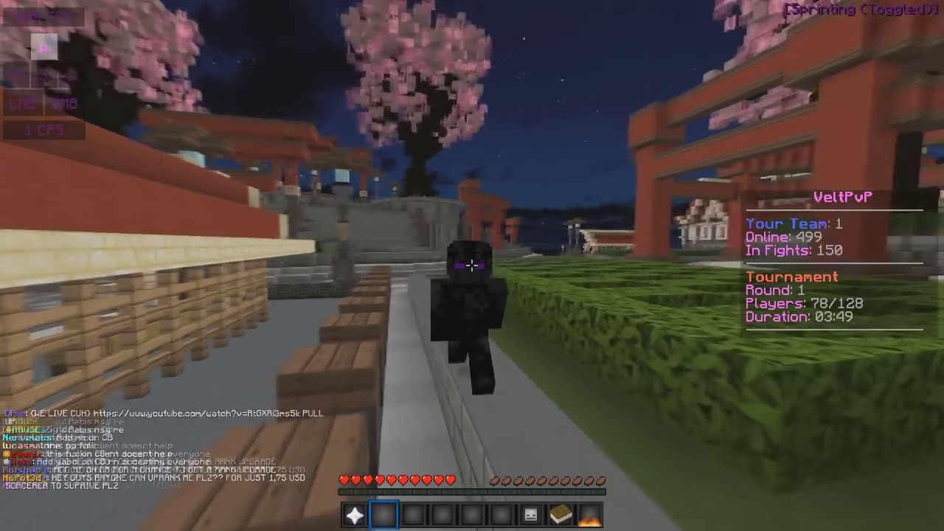
key("F5")
key("F5")
key("F5")
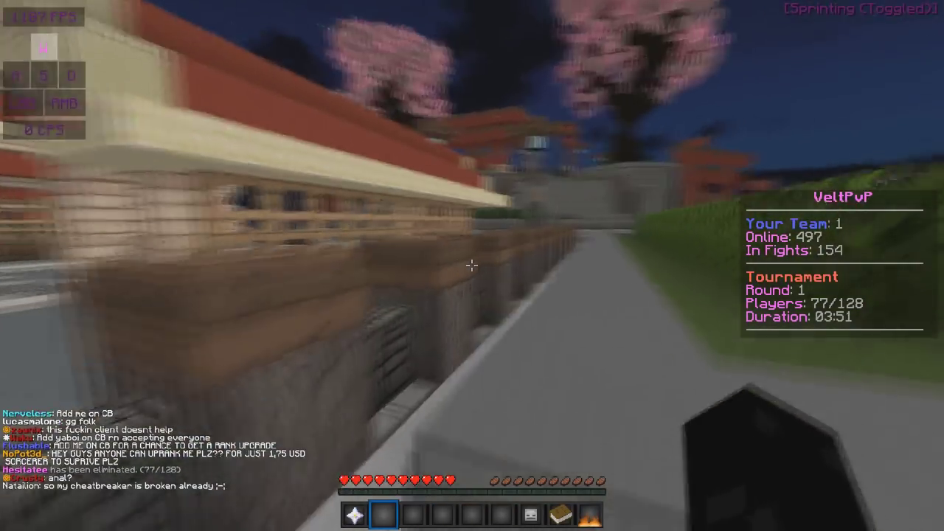
key("F5")
key("F5")
key("F5")
key("w")
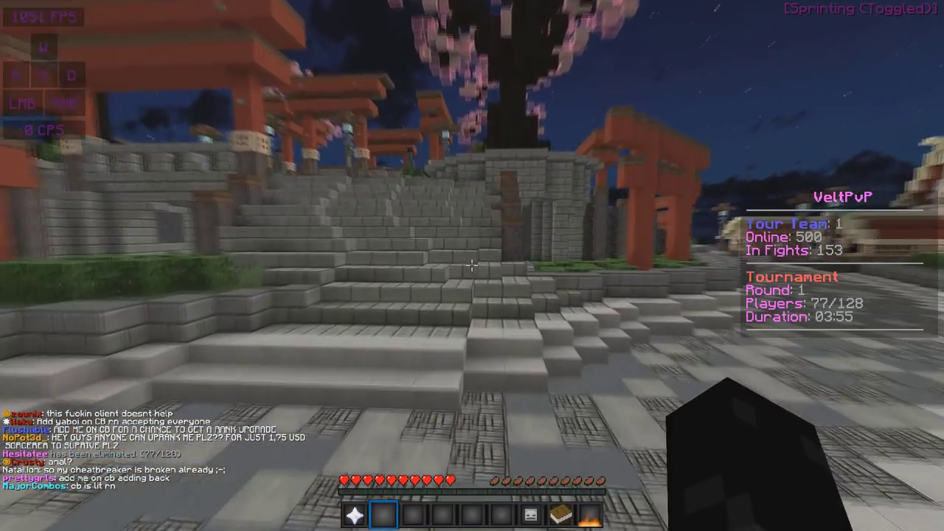
key("Escape")
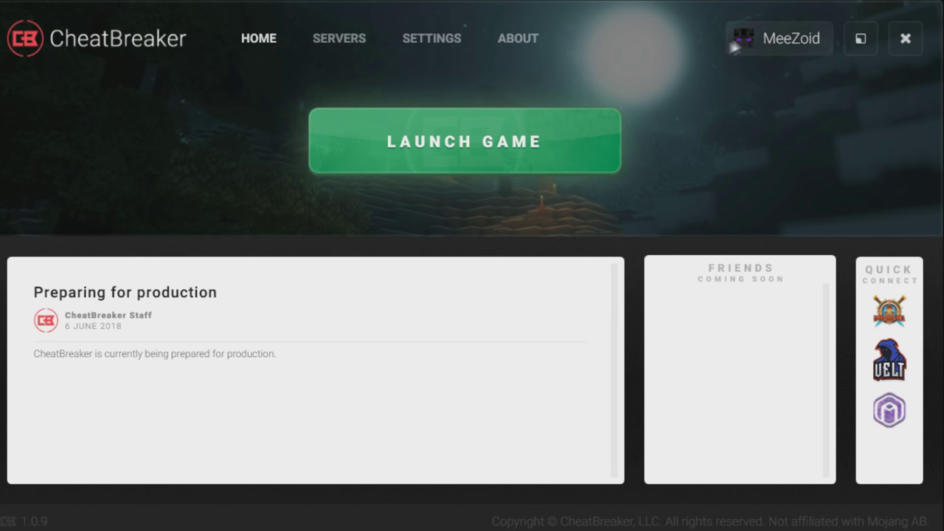
Review the About, Settings, Servers and Home pages of the CheatBreaker launcher, including RAM allocation and featured servers.
left_click(518, 51)
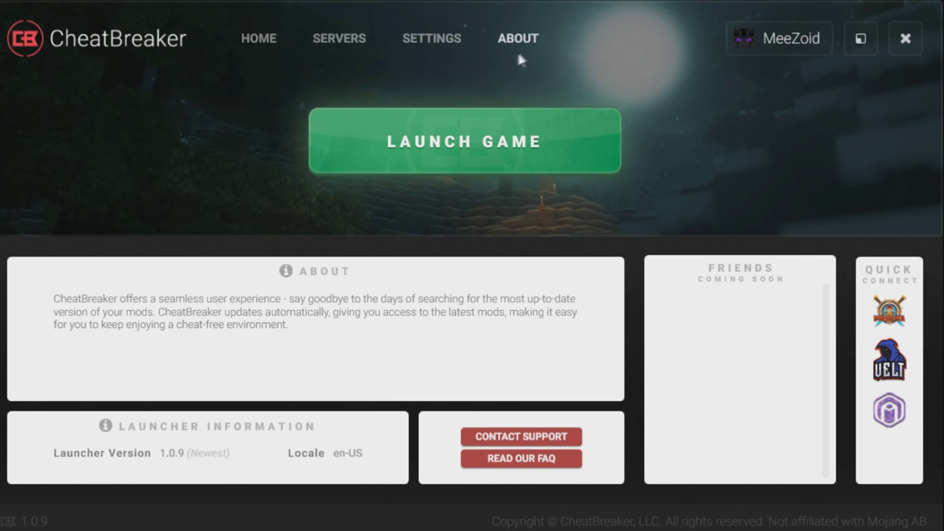
left_click(454, 35)
left_click(317, 45)
left_click(256, 38)
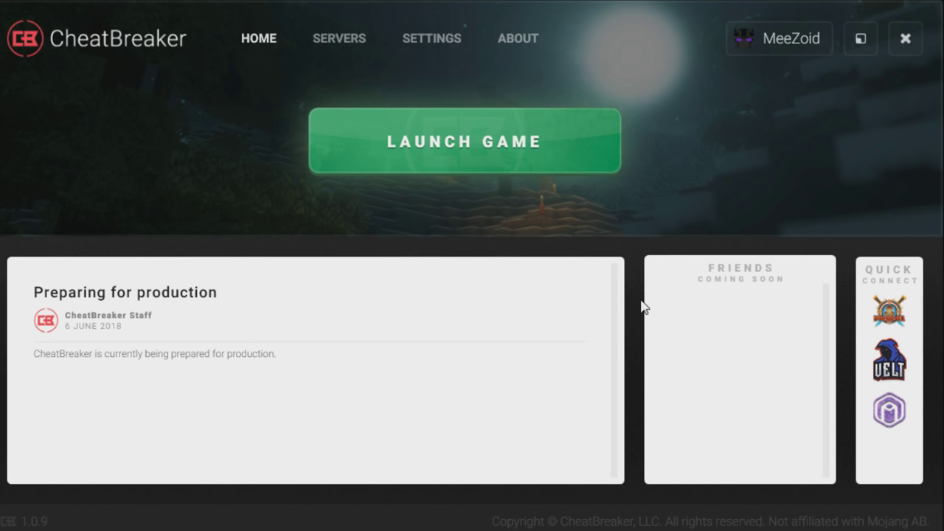
left_click(362, 38)
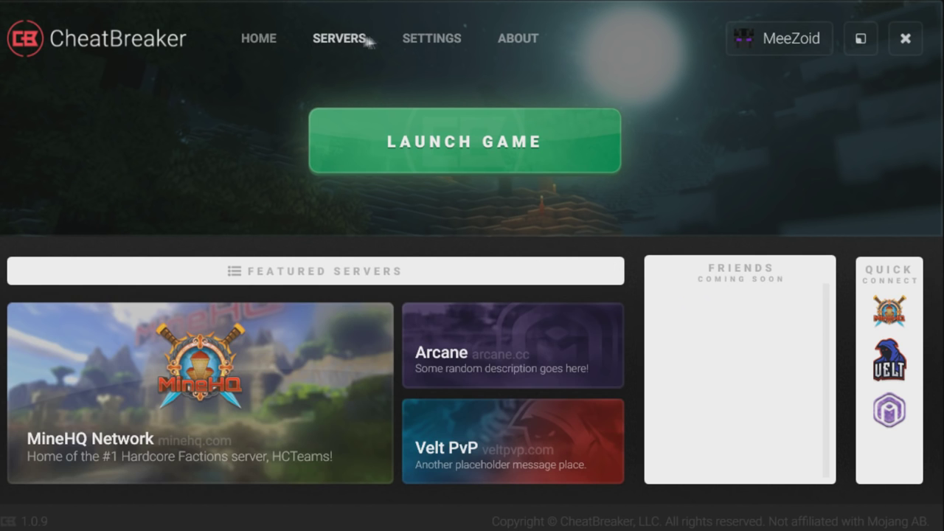
left_click(447, 39)
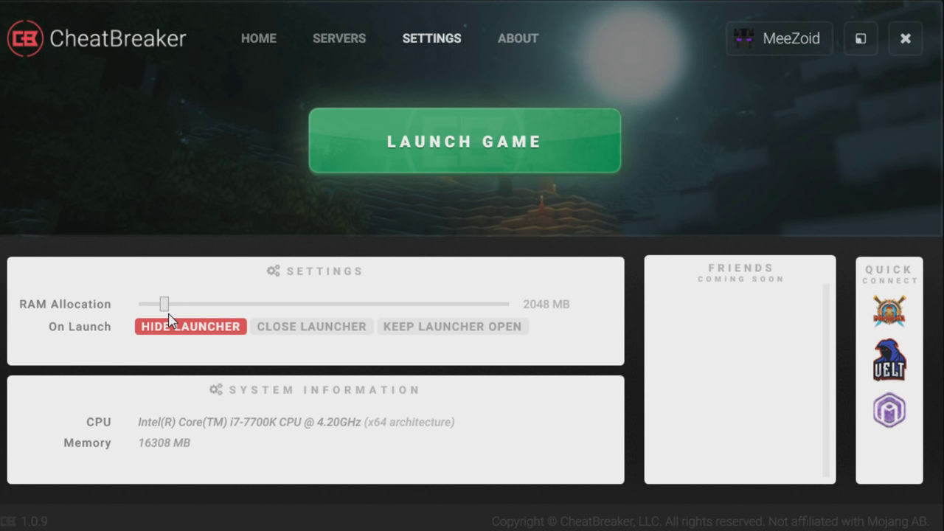
left_click(517, 37)
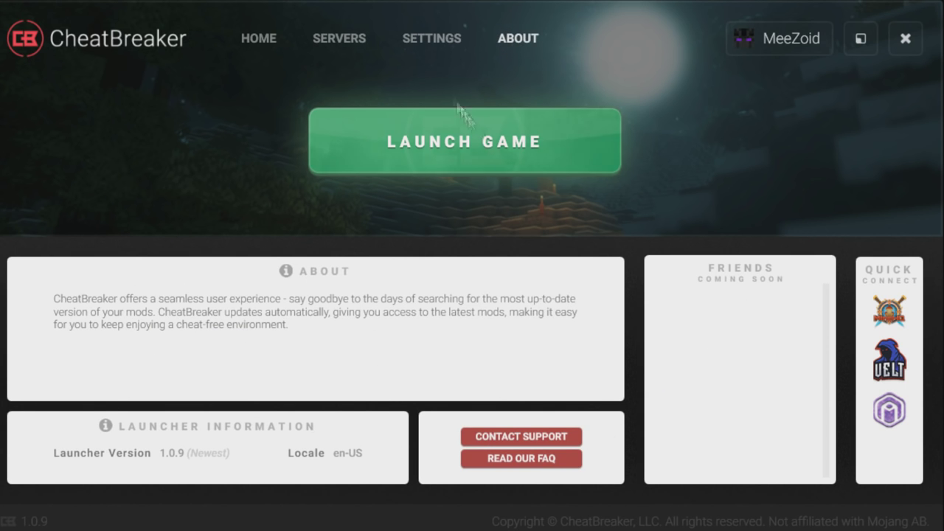
left_click(432, 38)
left_click(262, 41)
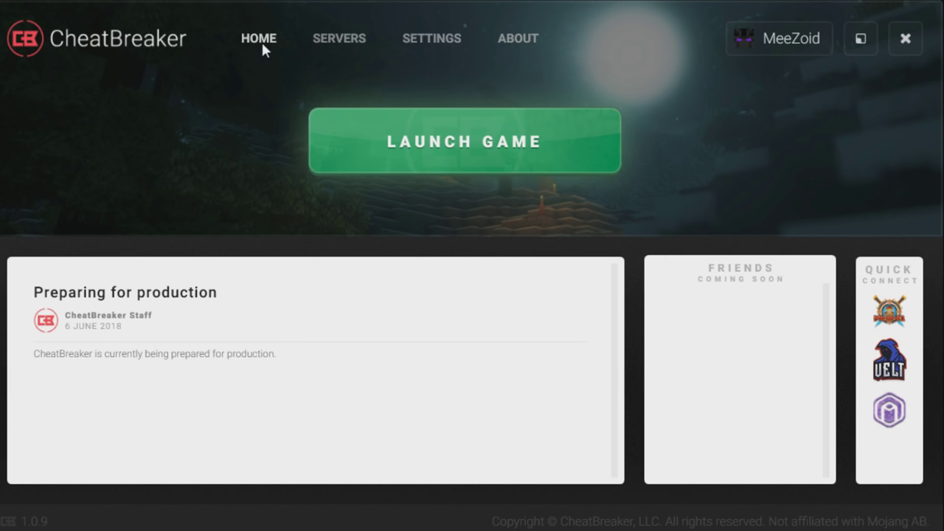
Launch the game from the CheatBreaker launcher and switch its window to fullscreen.
left_click(439, 153)
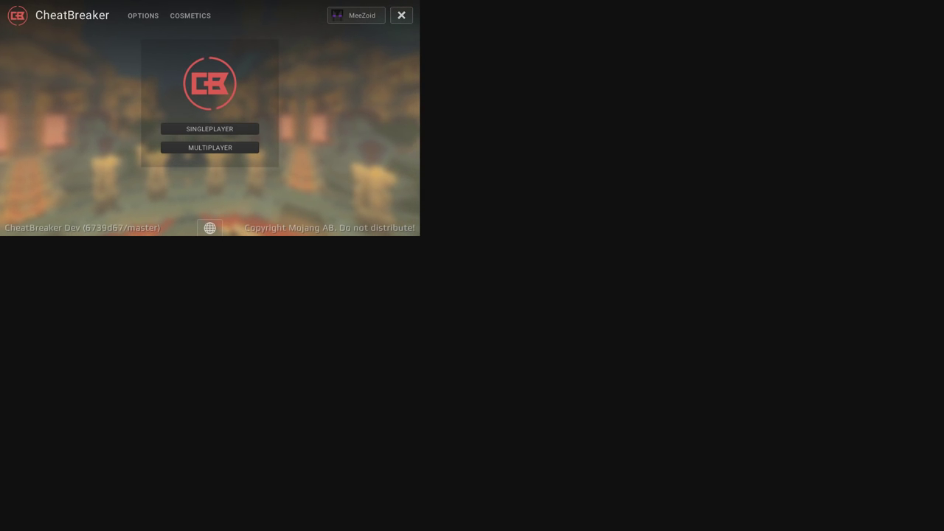
key("super+Up")
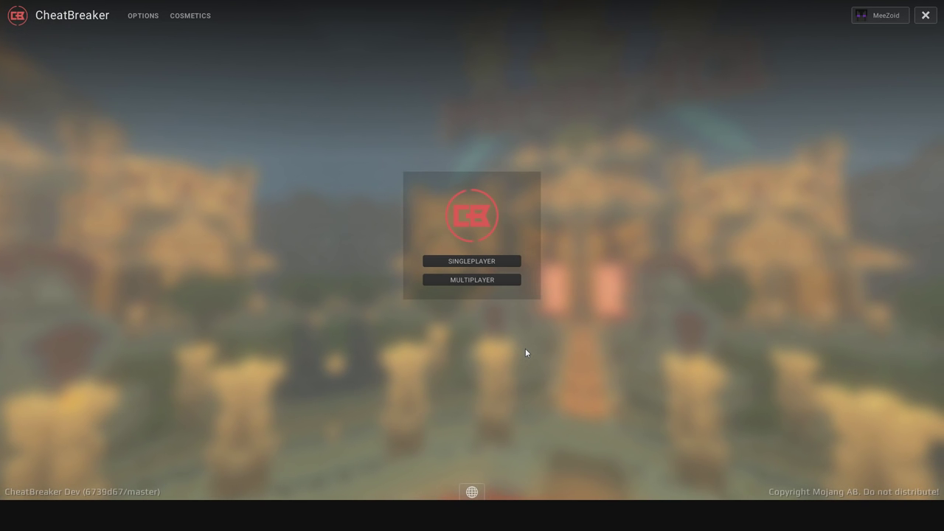
key("F11")
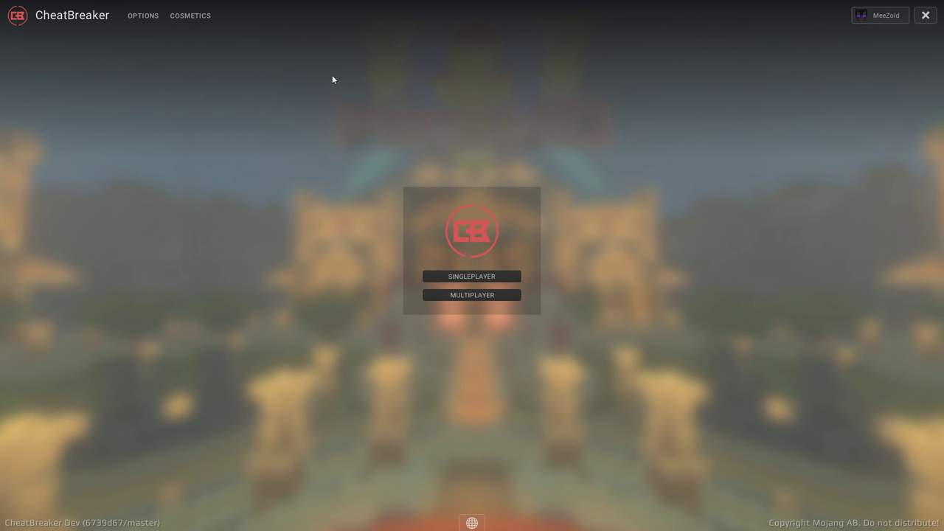
Check the Options and Cosmetics screens, returning to the main menu after each.
left_click(143, 16)
left_click(380, 353)
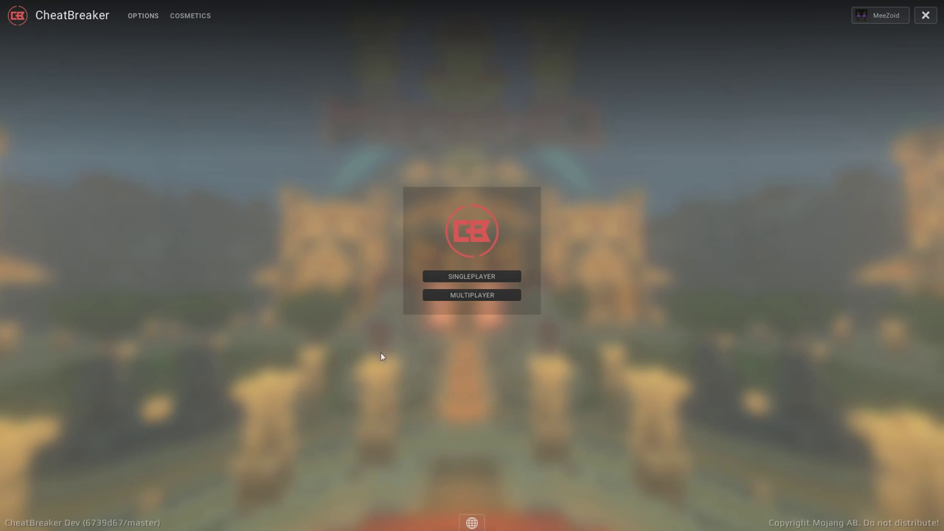
left_click(201, 17)
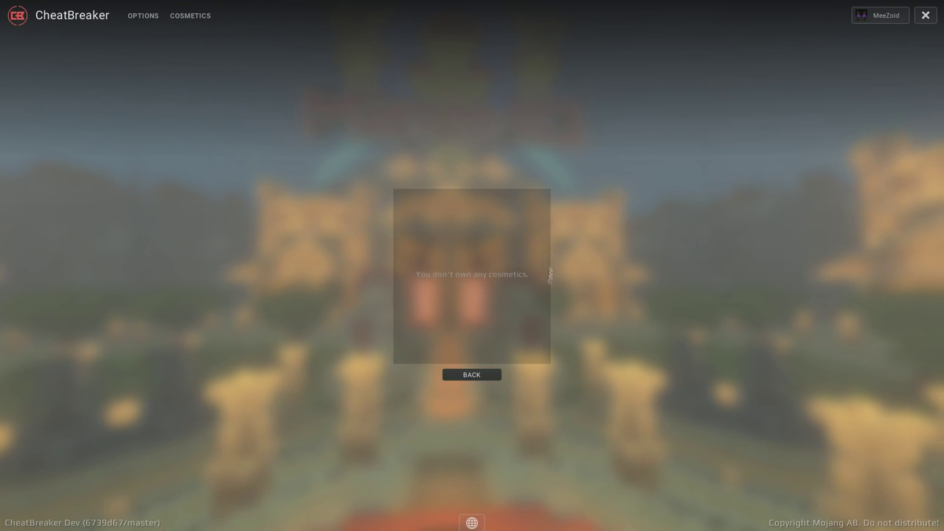
left_click(484, 376)
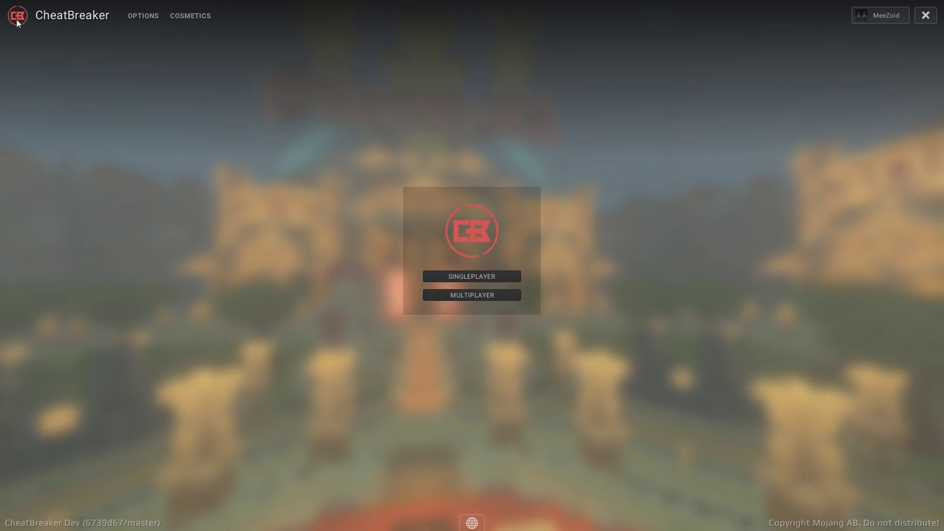
Open the multiplayer server list, browse its entries and join the VeltPvP server.
left_click(481, 294)
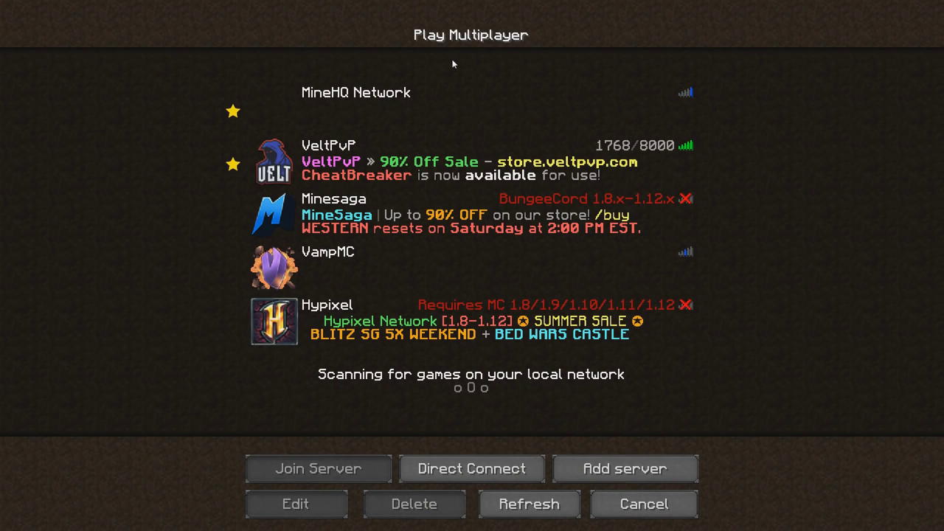
left_click(401, 109)
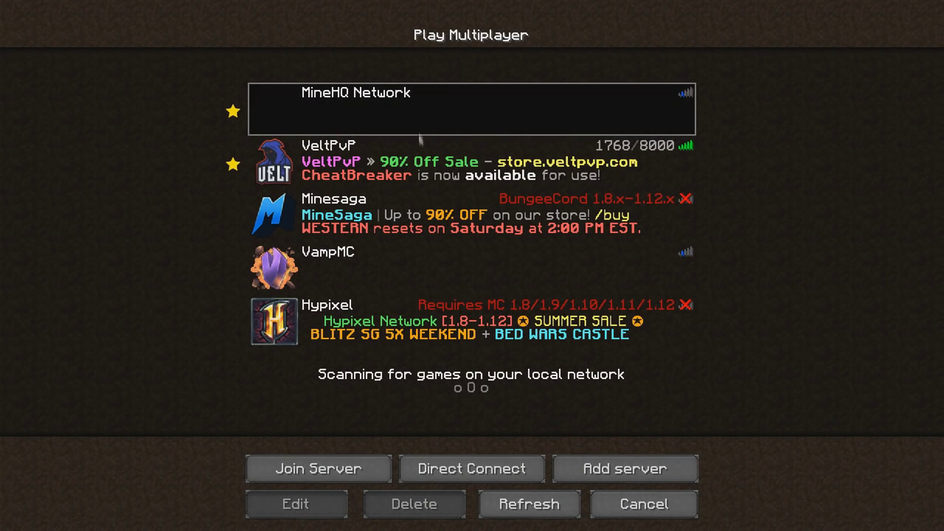
left_click(405, 172)
left_click(415, 229)
left_click(415, 284)
left_click(414, 316)
left_click(413, 280)
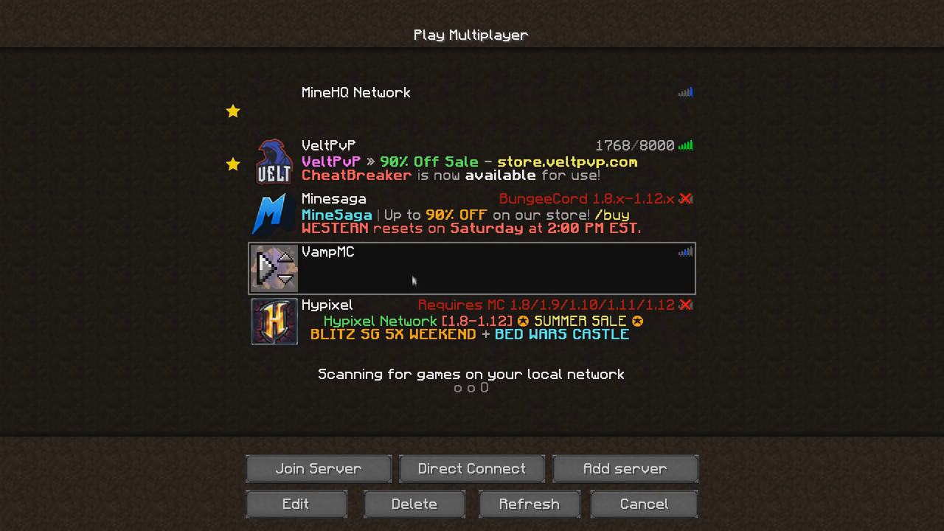
left_click(412, 222)
left_click(412, 332)
double_click(413, 163)
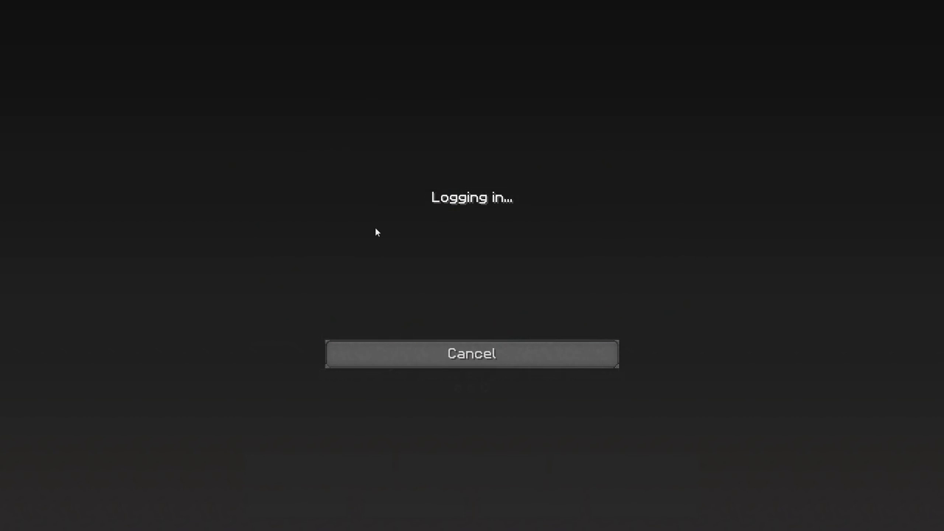
Bring up the CheatBreaker overlay in the VeltPvP lobby, switch to third-person view and reopen the overlay.
key("w")
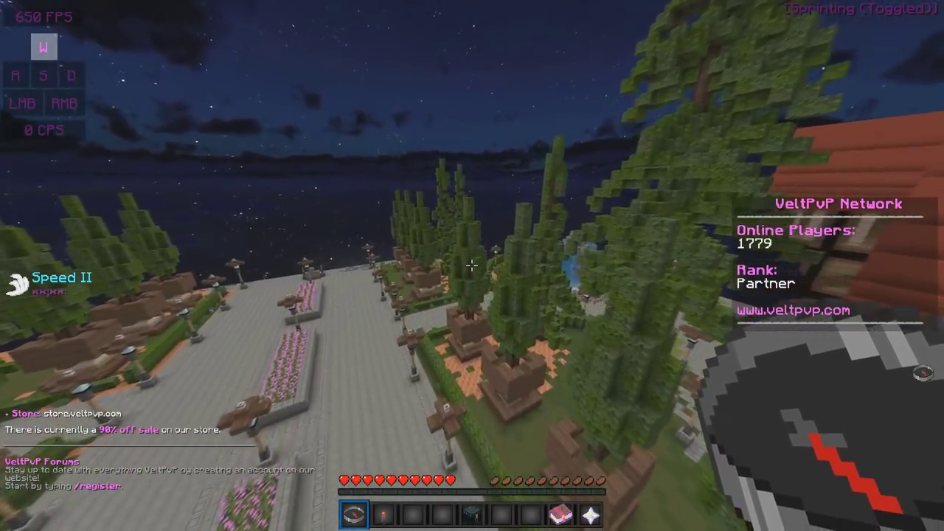
key("Shift_R")
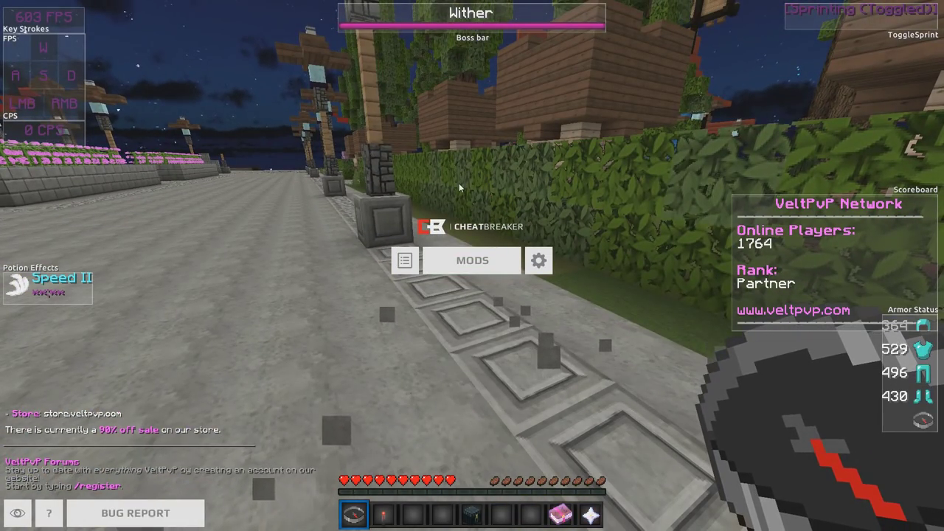
key("Shift_R")
key("F5")
key("Shift_R")
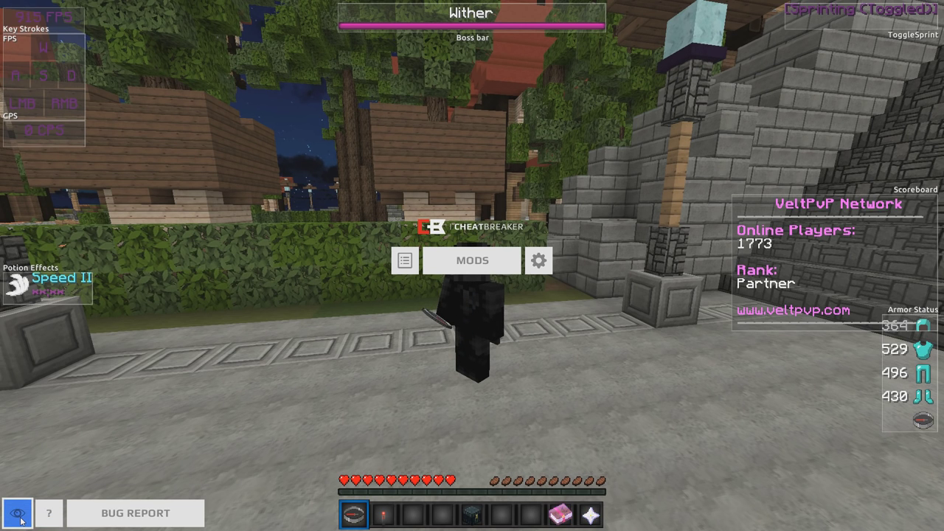
Toggle the outlines around the HUD mods off and back on several times.
left_click(20, 521)
left_click(20, 520)
left_click(20, 521)
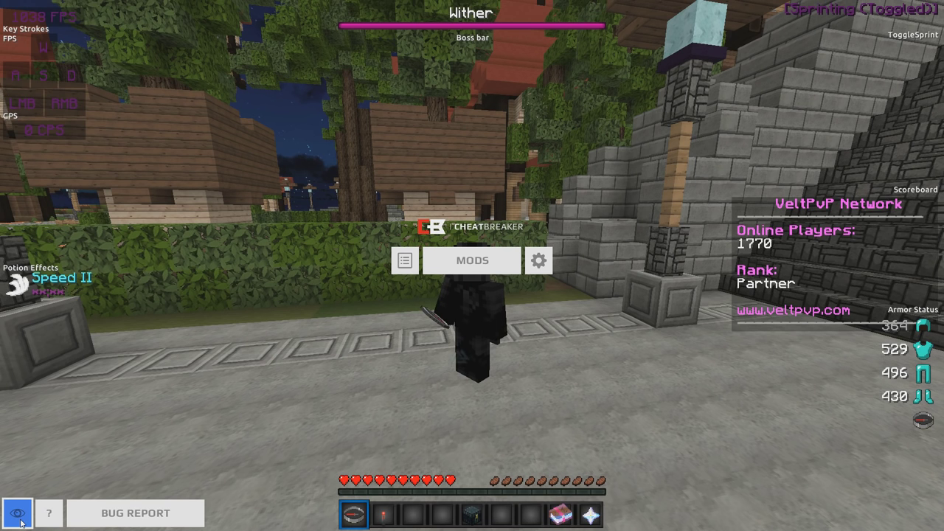
left_click(20, 521)
left_click(20, 520)
left_click(20, 520)
left_click(20, 521)
left_click(20, 521)
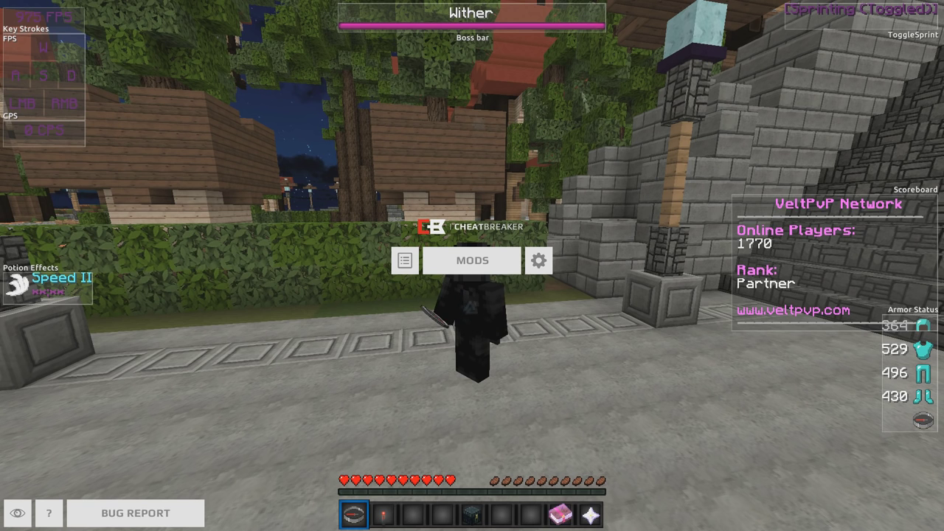
View the audio, FPS boost and team view options in the CheatBreaker settings, and return to the game.
left_click(539, 261)
left_click(390, 292)
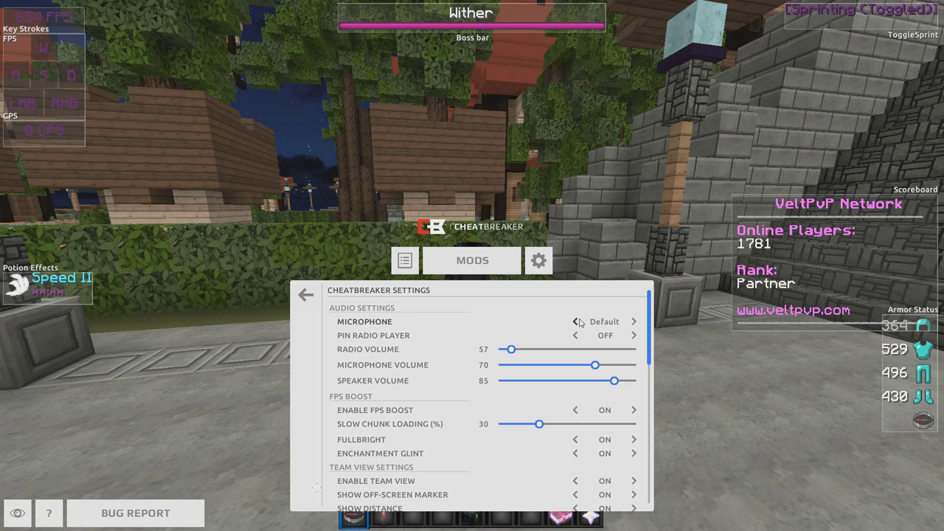
key("Escape")
Run along the lobby path beside the flower beds and switch back to first-person view.
key("w")
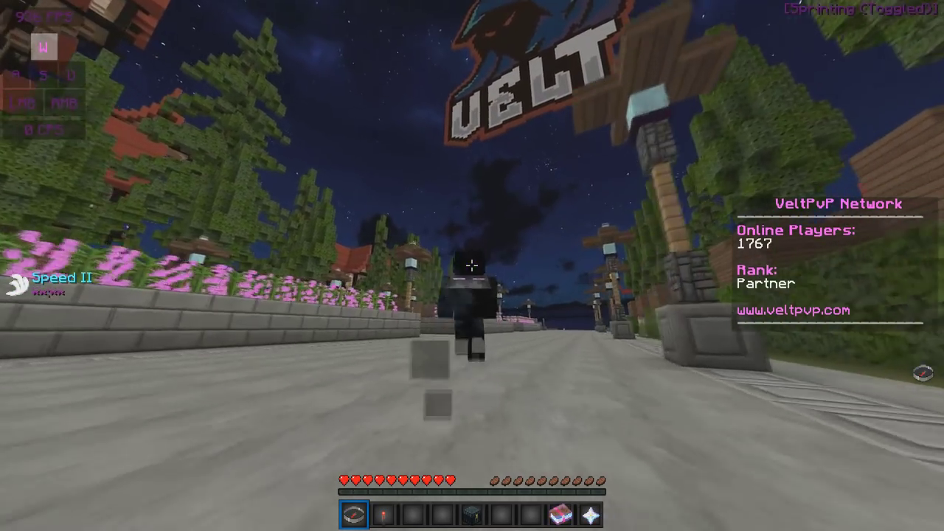
key("Escape")
key("Escape")
key("w")
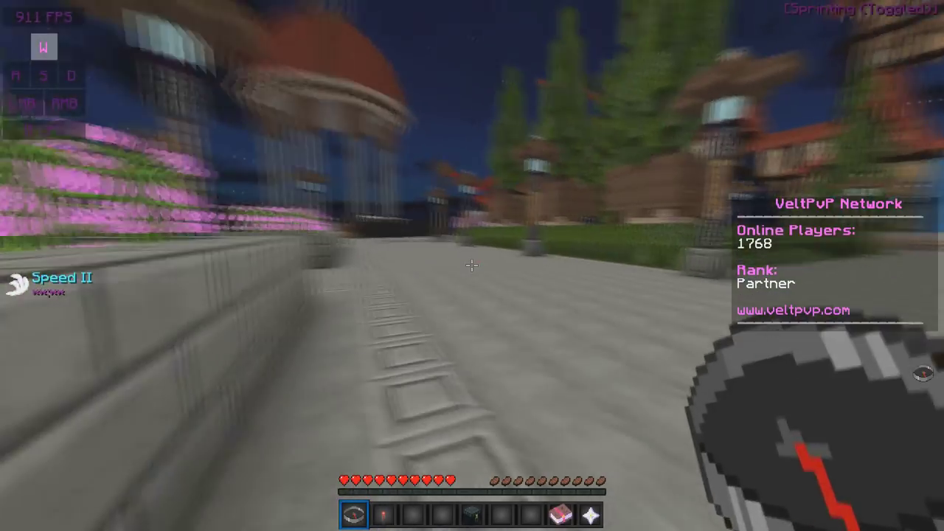
key("space")
key("space")
Reopen the CheatBreaker settings from the overlay's mod settings list and close them again.
key("Shift_R")
left_click(472, 263)
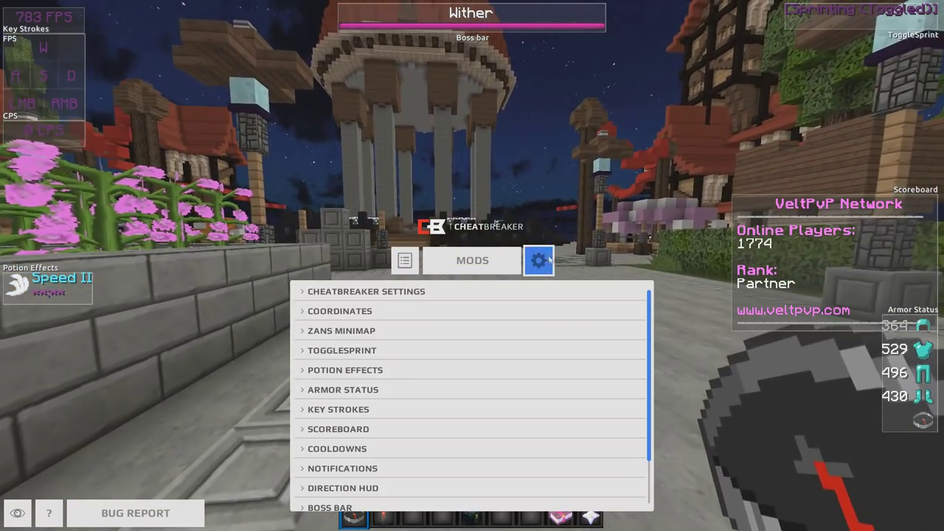
left_click(463, 299)
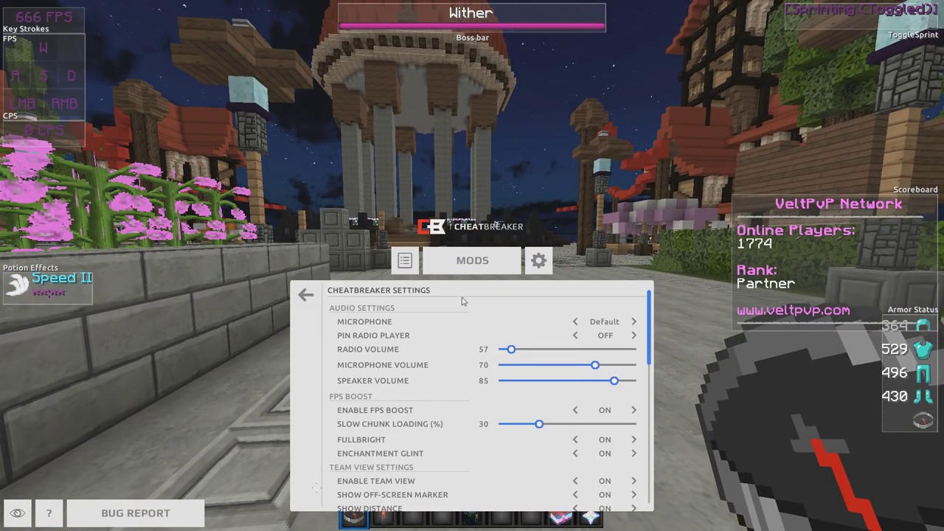
key("Escape")
Run to the domed pavilion in the lobby and show the character with its cape in third-person view.
key("w")
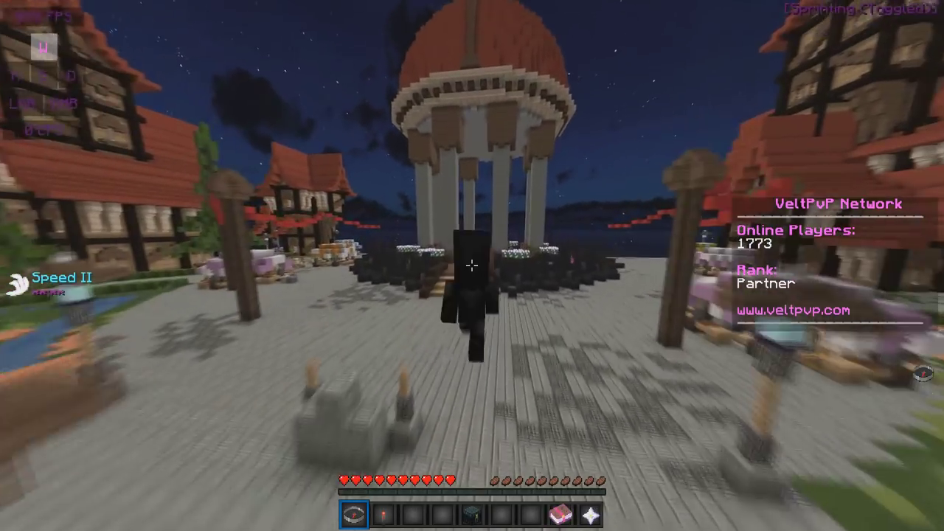
key("w")
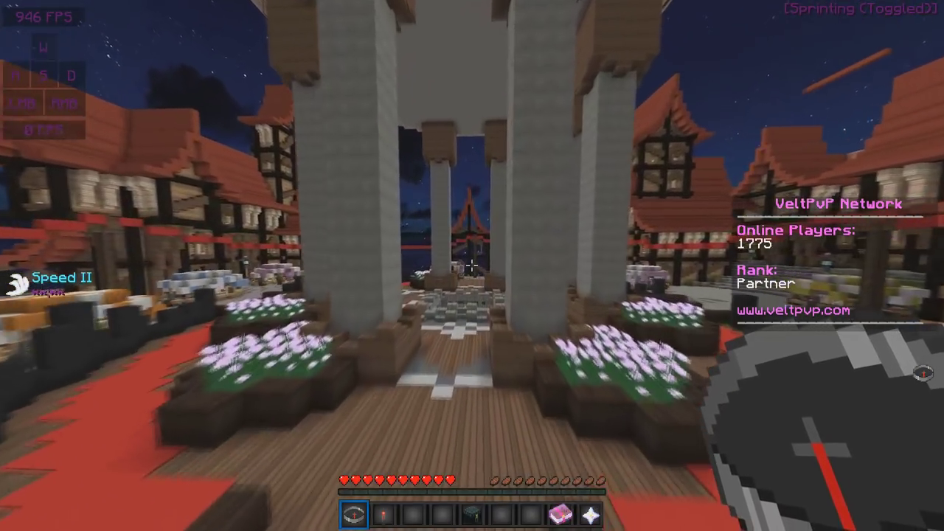
key("w")
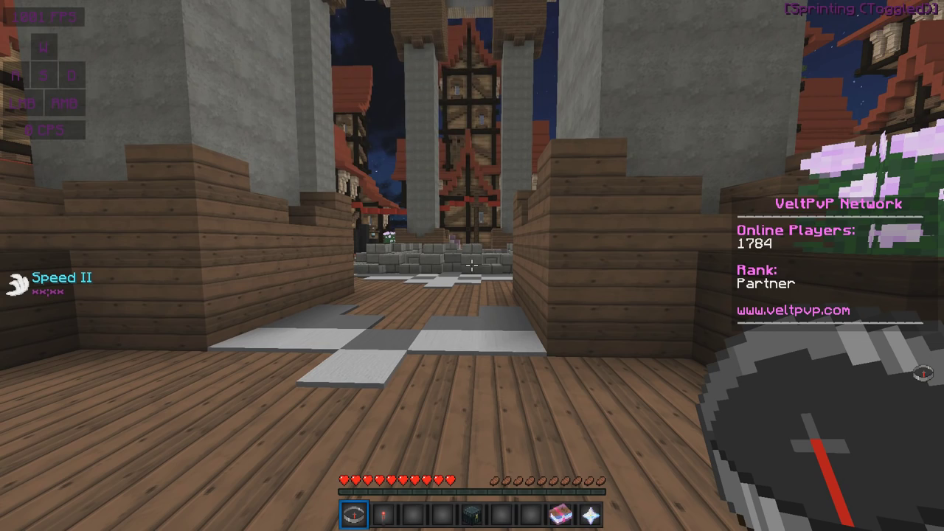
key("F5")
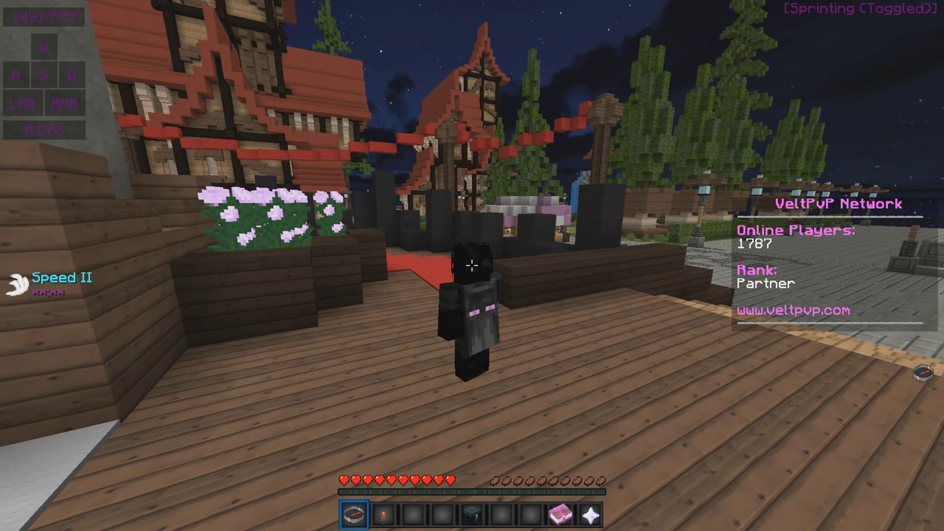
Look at the CheatBreaker Client key bindings in the Controls options and resume walking.
key("Escape")
left_click(401, 265)
left_click(527, 242)
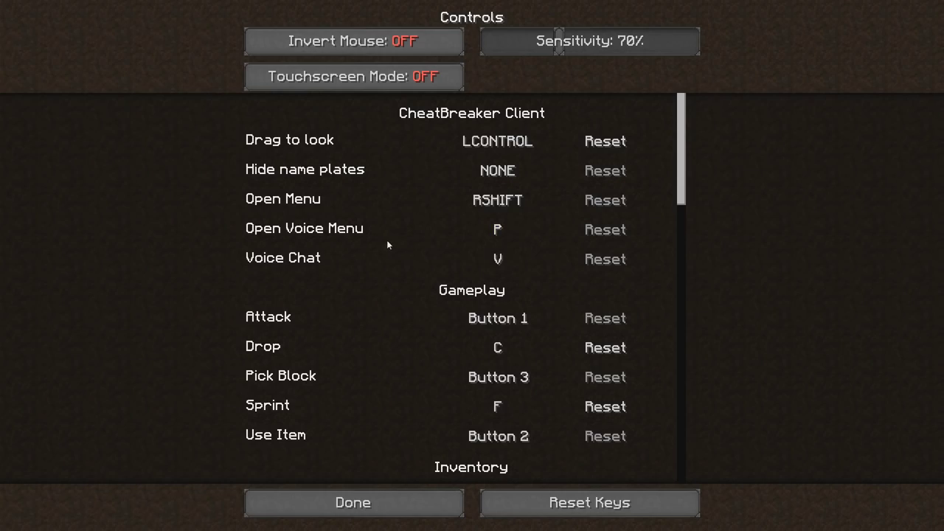
key("Escape")
key("w")
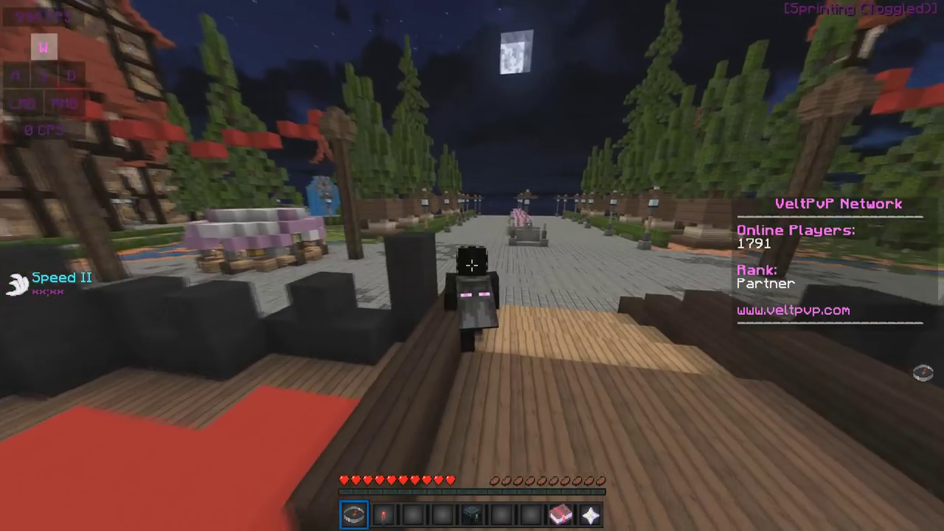
Return to first-person view, close the inventory and run down the lobby's main staircase.
key("F5")
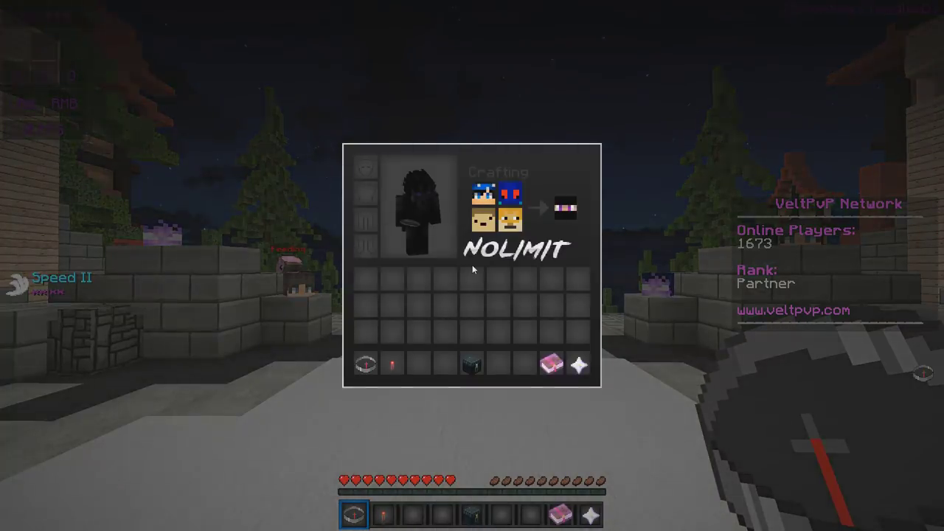
key("e")
key("w")
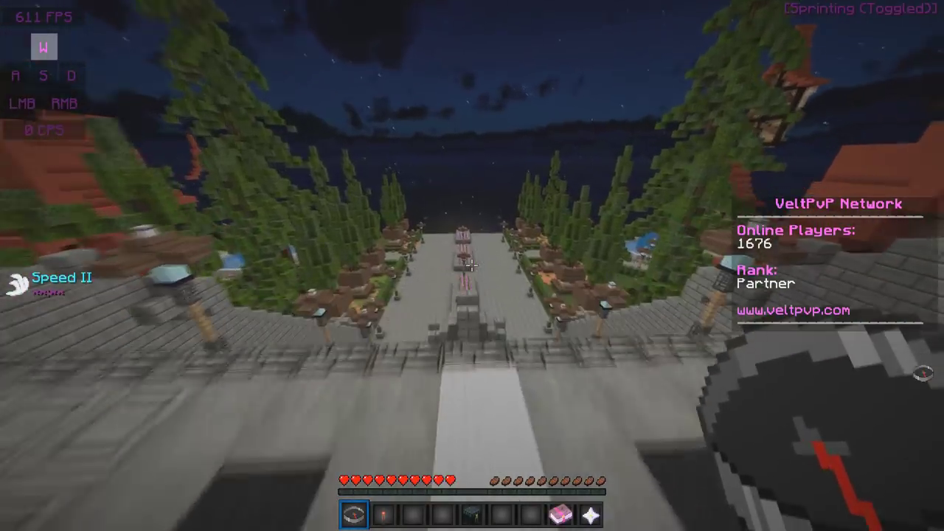
key("d")
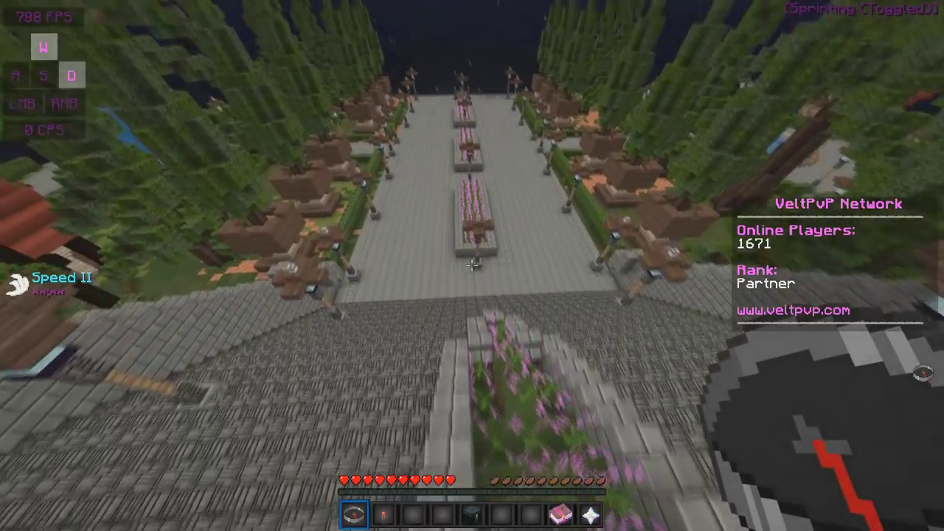
Check the Open Voice Menu key binding in the Controls options, and open and close the voice menu.
key("Escape")
left_click(454, 264)
left_click(456, 263)
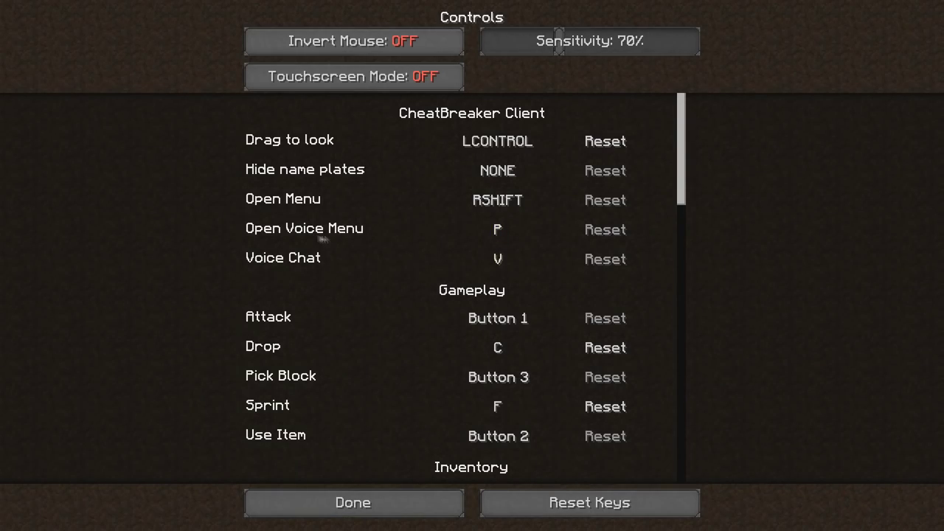
key("Escape")
key("p")
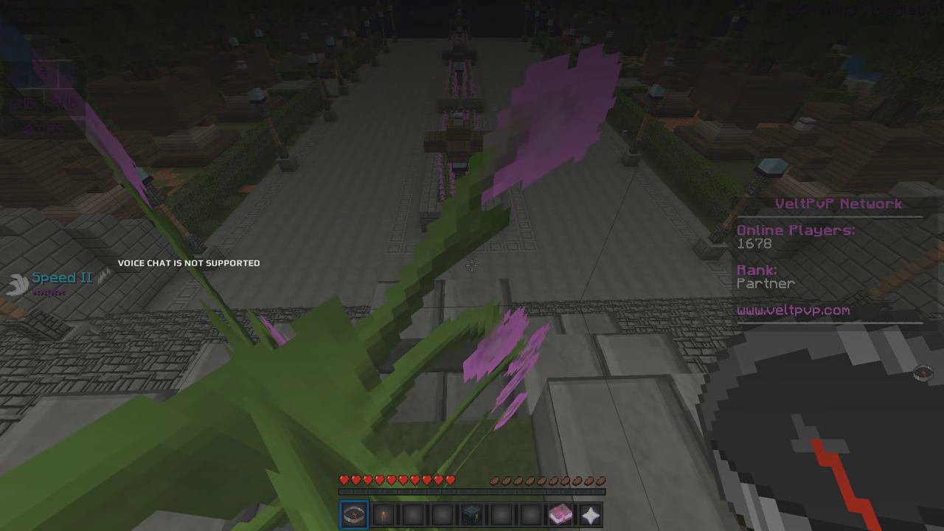
key("Escape")
Glance at the inventory, open the compass's server selector, choose the third server item and close the selector.
key("e")
key("Escape")
key("w")
right_click(472, 266)
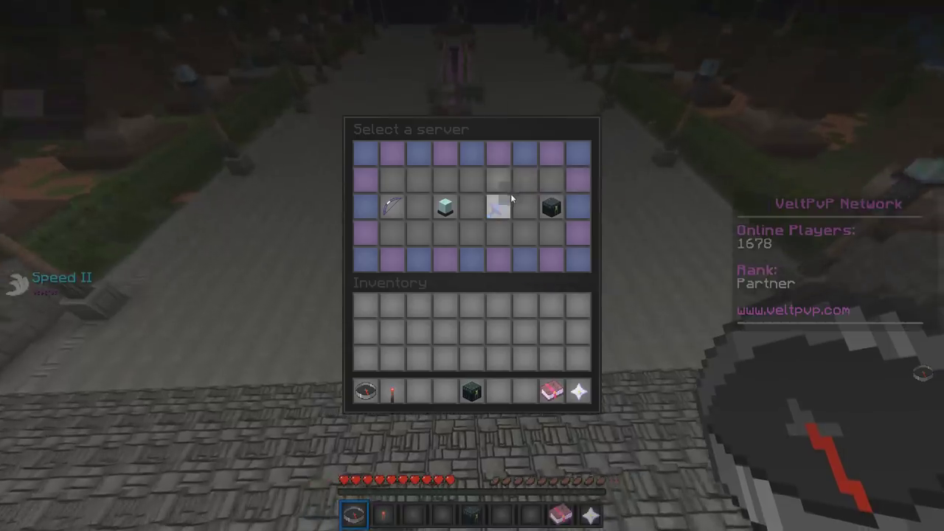
left_click(508, 199)
key("Escape")
Run along the lobby path while cycling through the camera perspectives and back to first person.
key("w")
key("F5")
key("F5")
key("F5")
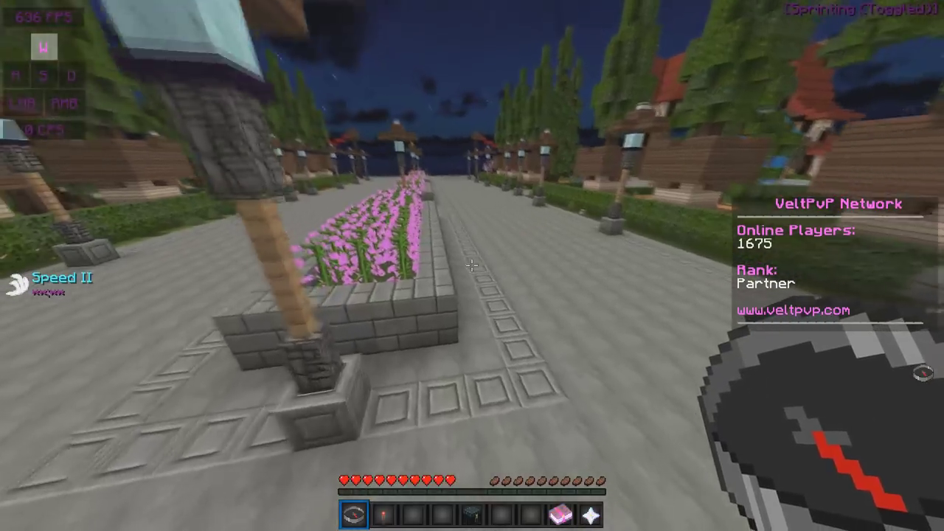
key("F5")
key("F5")
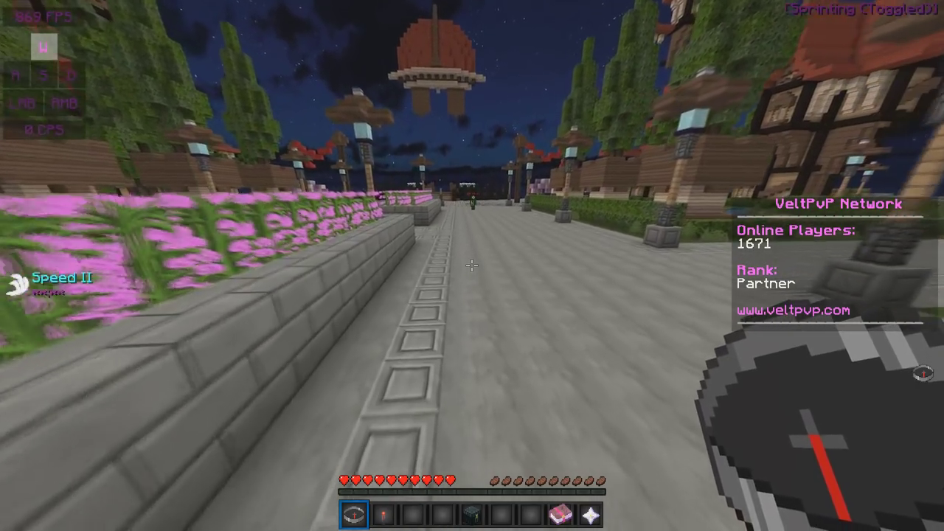
Try the voice menu again and browse the Controls list from the CheatBreaker Client bindings through the Movement section.
key("p")
key("Escape")
key("Escape")
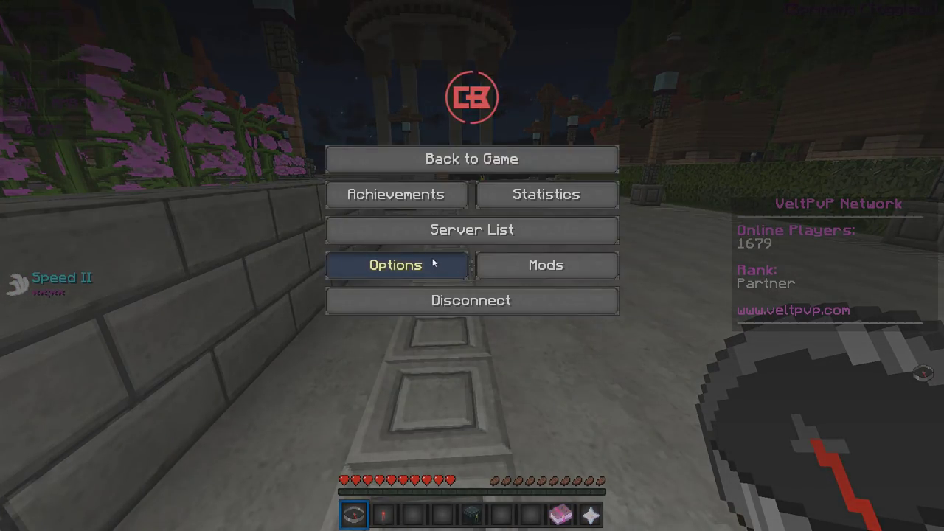
left_click(432, 261)
left_click(429, 241)
scroll(523, 190, "down", 20)
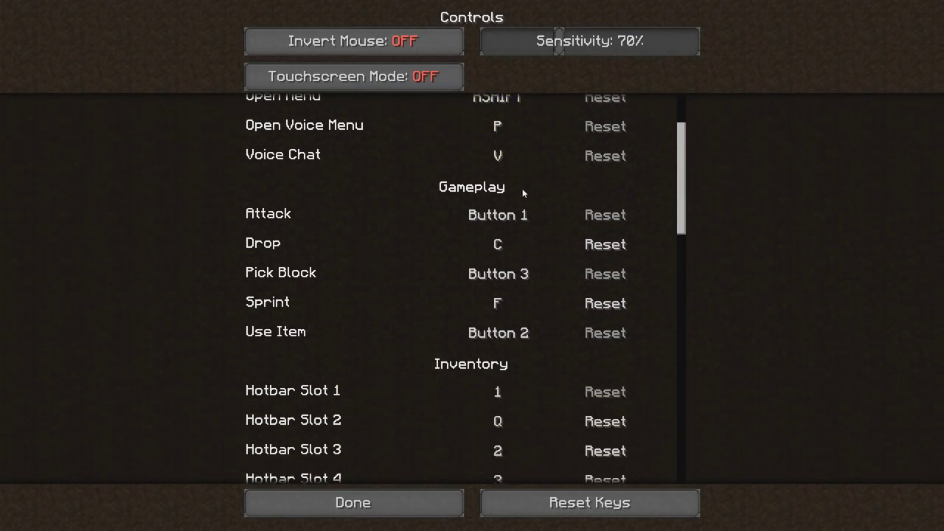
scroll(509, 195, "down", 15)
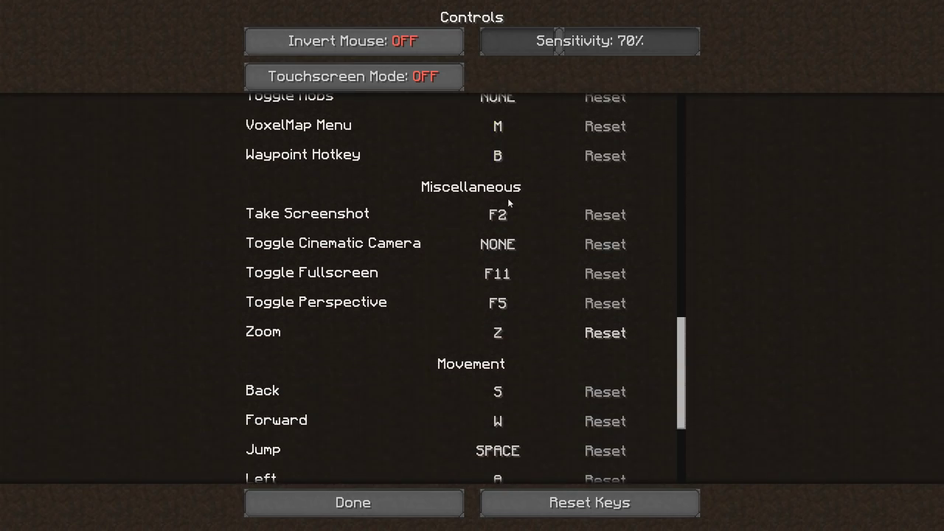
key("Escape")
Run back towards the lobby's main staircase while repeatedly switching the camera perspective.
key("w")
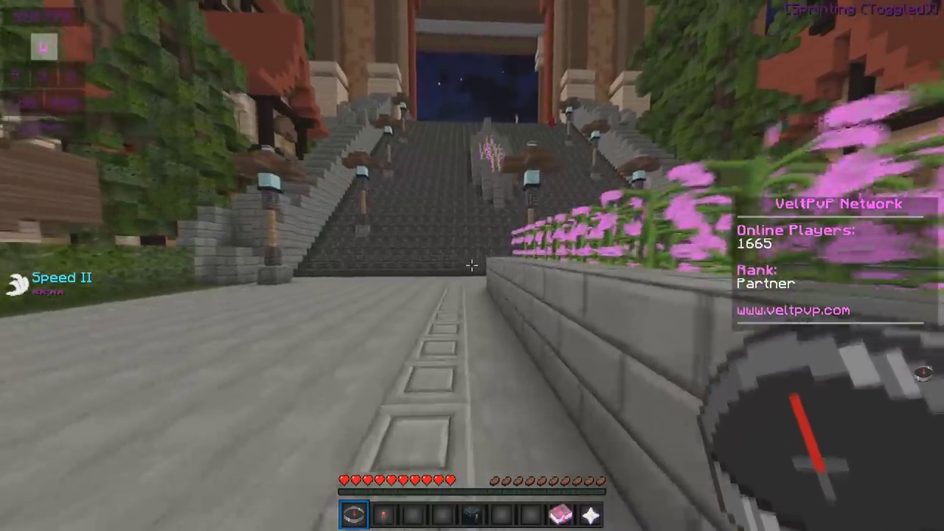
key("a")
key("F5")
key("F5")
key("F5")
key("F5")
key("F5")
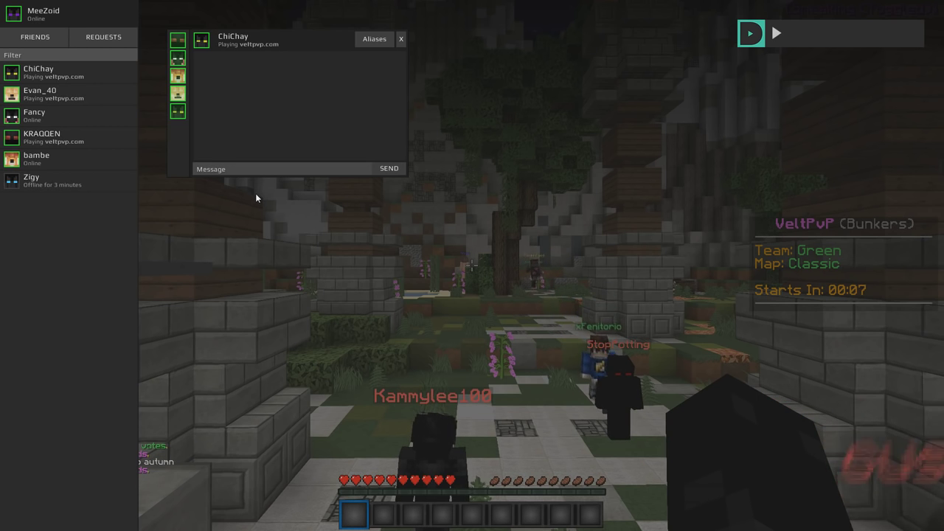
Close and reopen the CheatBreaker friends overlay during the Bunkers match countdown.
key("Escape")
key("shift+Tab")
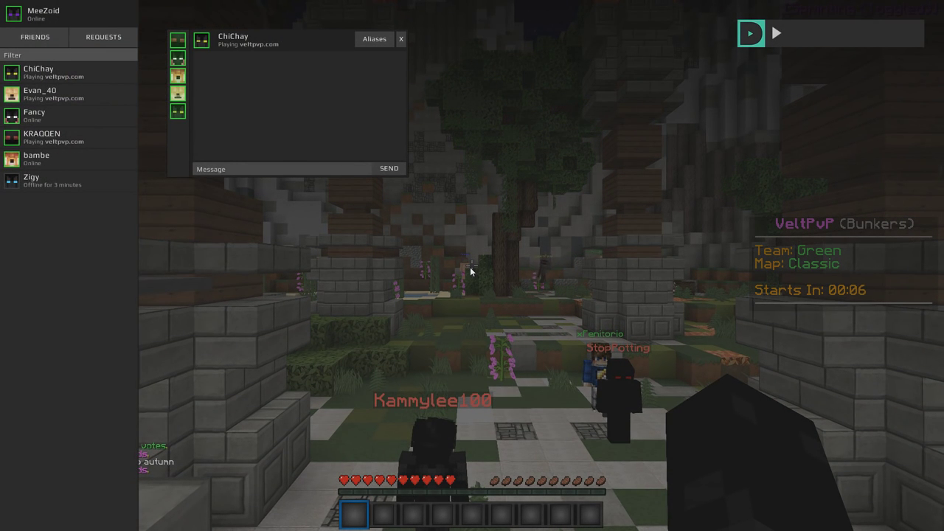
key("Escape")
key("shift+Tab")
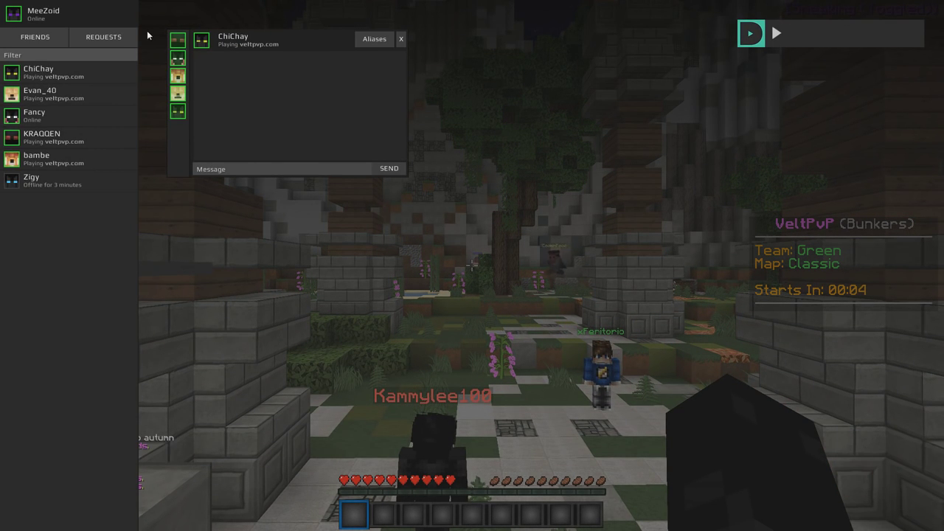
Browse the pending friend requests in the CheatBreaker friends overlay.
left_click(104, 37)
scroll(103, 147, "down", 10)
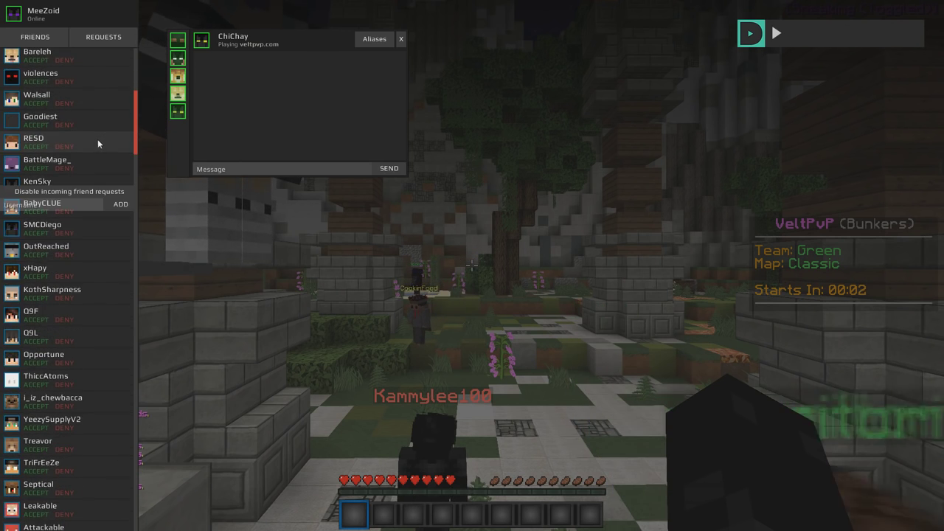
scroll(93, 135, "down", 4)
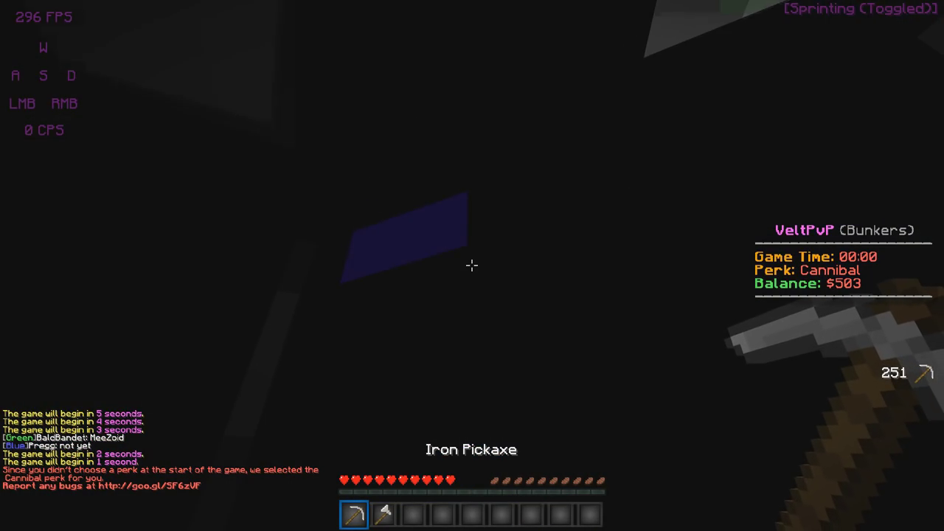
Reopen the friends overlay, switch to the friends list and send the test messages "sazdf" and "asfd" in the open friend chat.
key("shift+Tab")
left_click(49, 37)
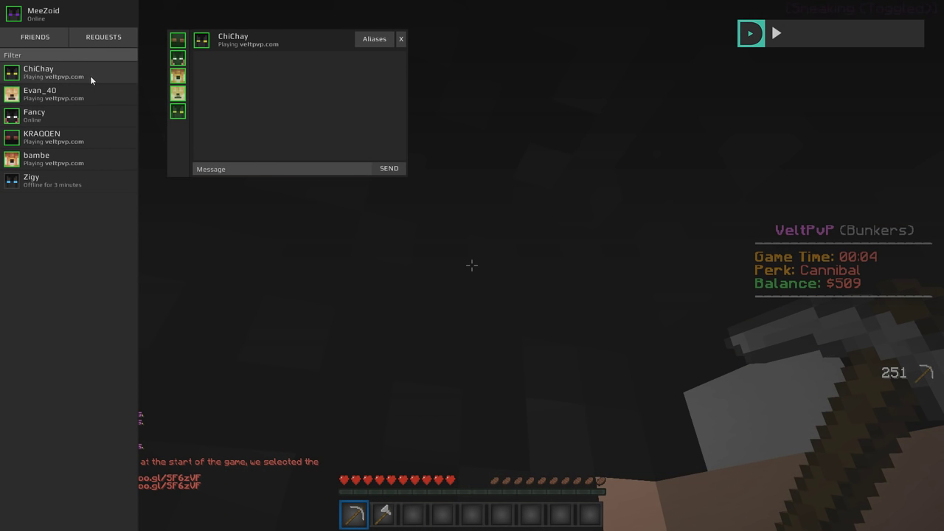
left_click(281, 167)
type("sazdf asfd as fdas df as ")
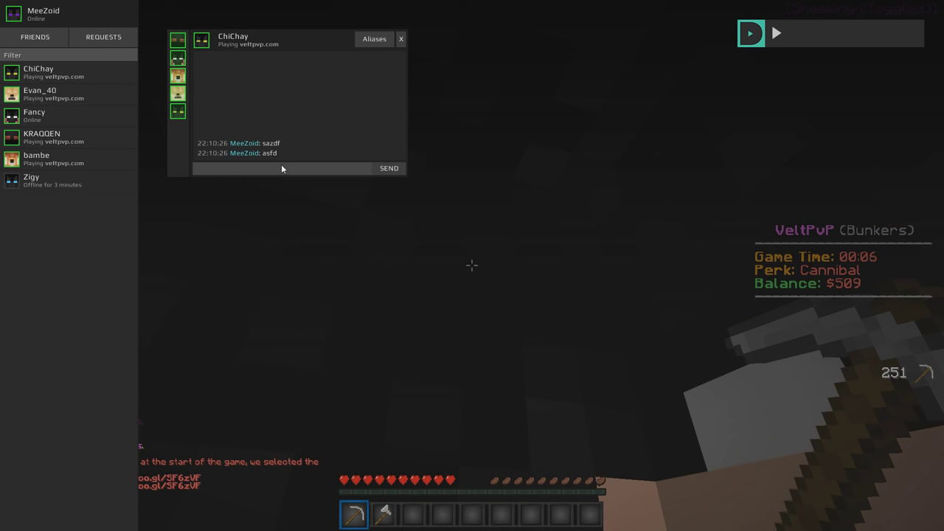
Send the test messages "as", "fdas", "df", "as", "gfs", "rthg" and "sae" in the open friend chat, and walk on through the Bunkers map.
type("gfs fdsg asd")
key("Escape")
key("w")
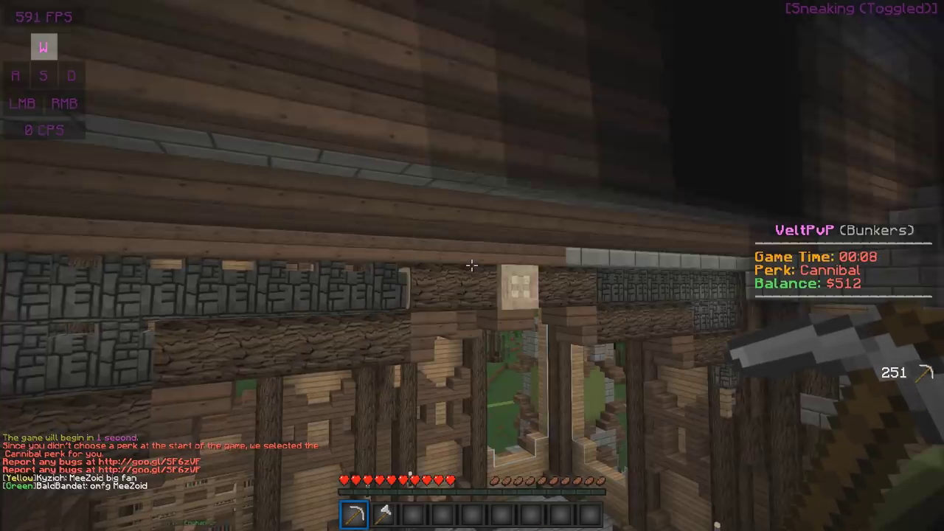
key("shift")
key("3")
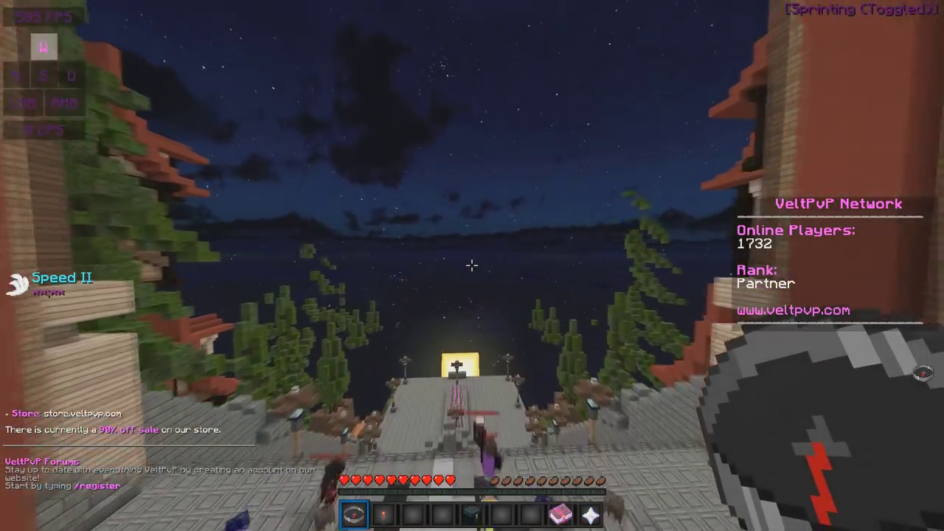
View the audio, FPS boost and team view sections of the CheatBreaker settings while in the lobby.
key("Shift_R")
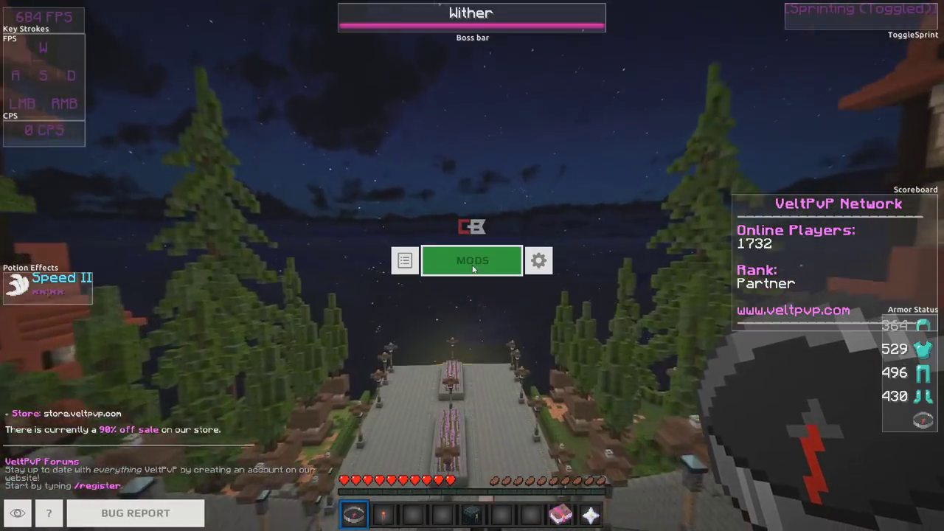
left_click(545, 257)
left_click(416, 288)
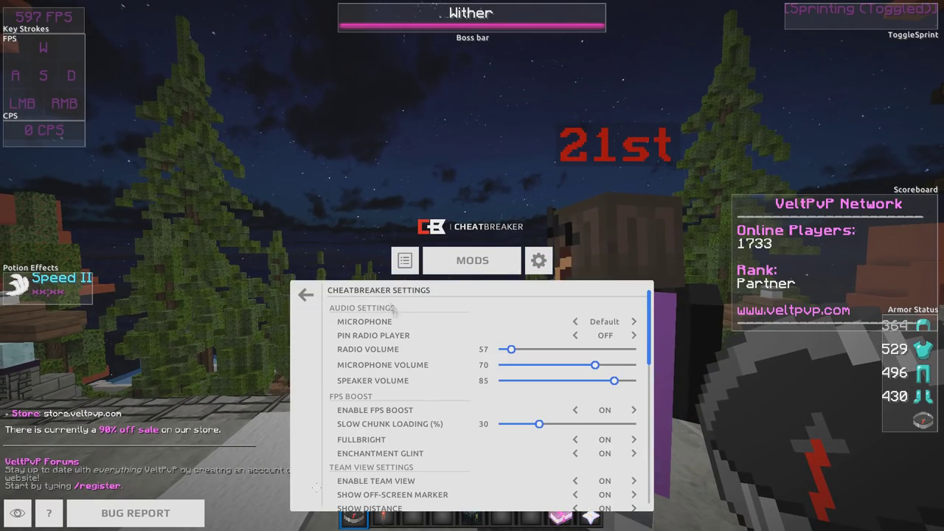
key("Escape")
Run along the lobby path towards the domed pavilion and look at the CheatBreaker settings again.
key("w")
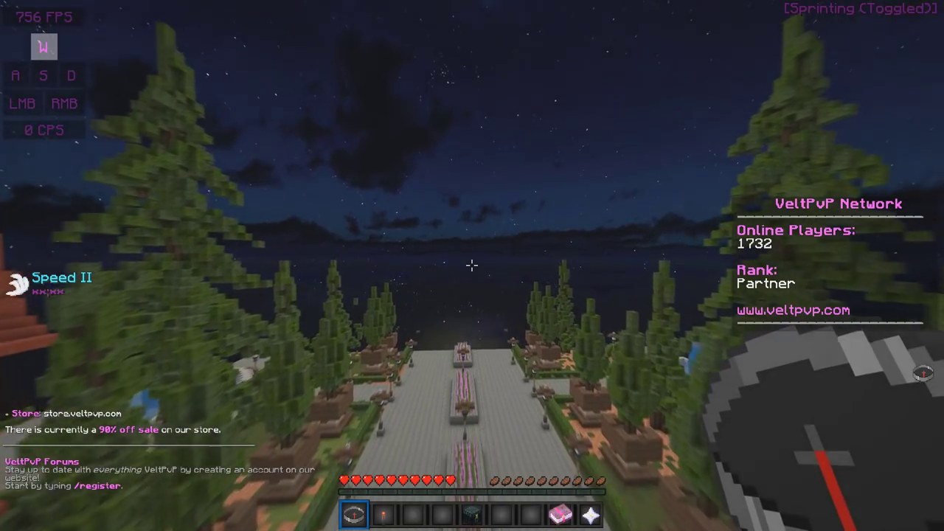
key("a")
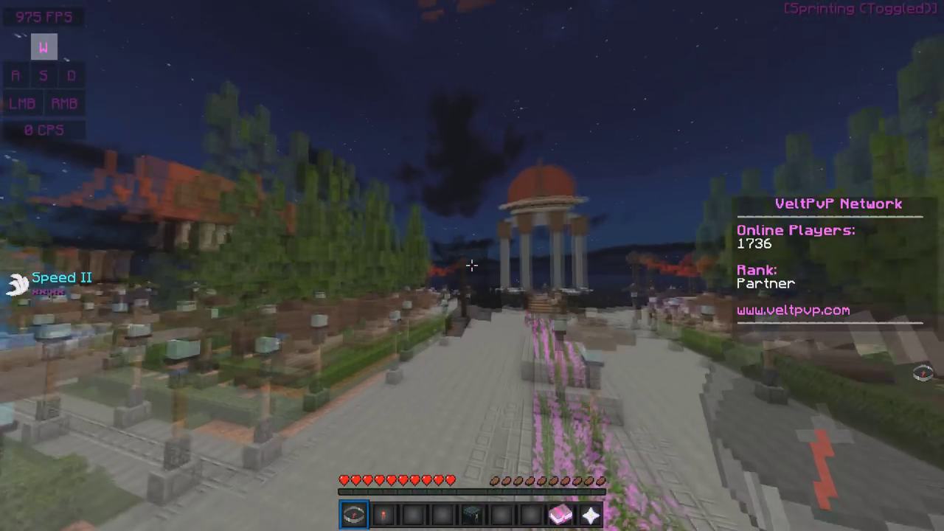
key("Shift_R")
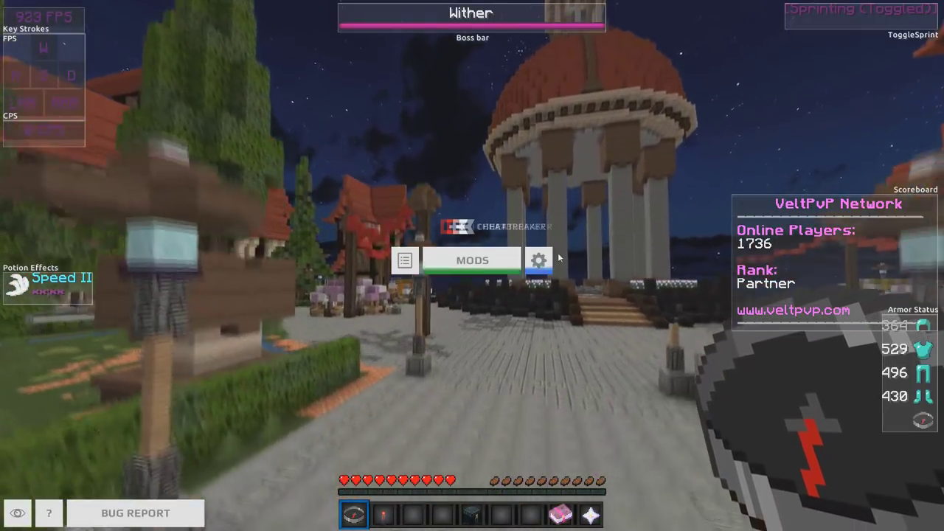
left_click(539, 260)
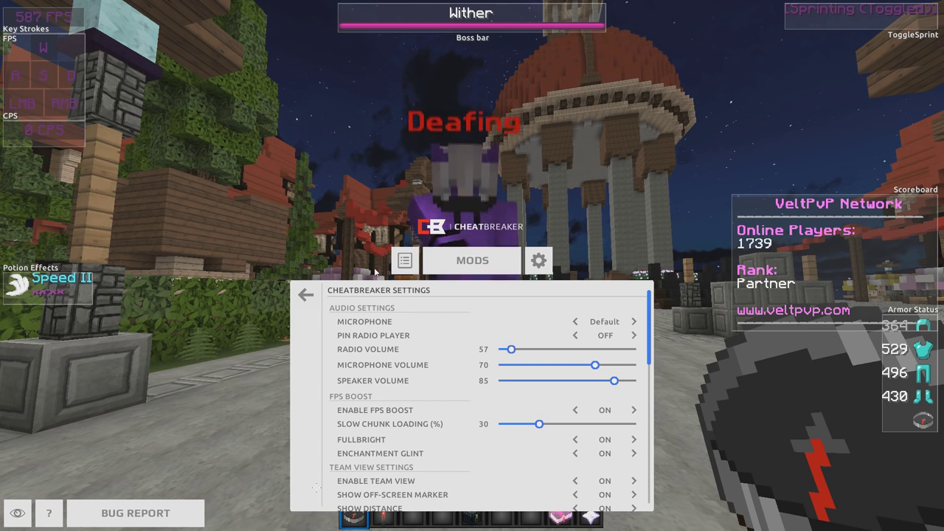
key("Escape")
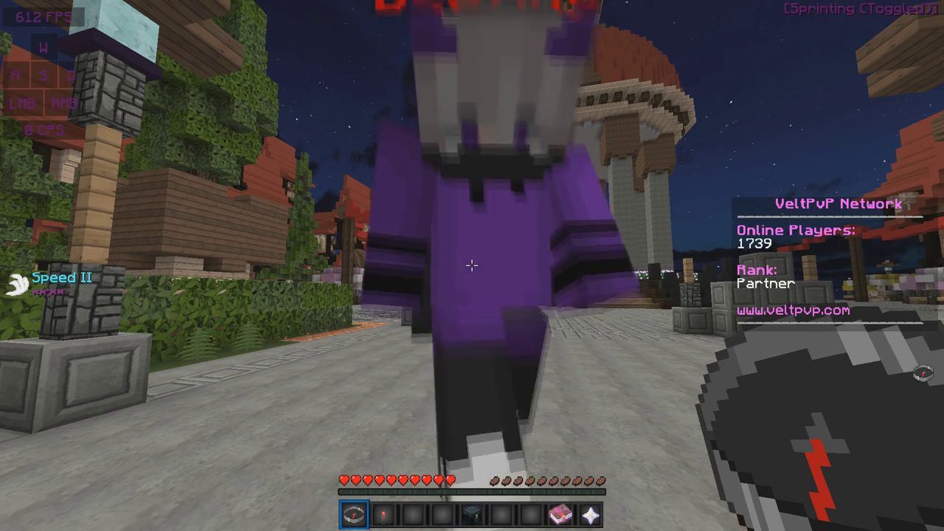
Open the CheatBreaker friends overlay, start radio playback and browse the station list.
key("shift+Tab")
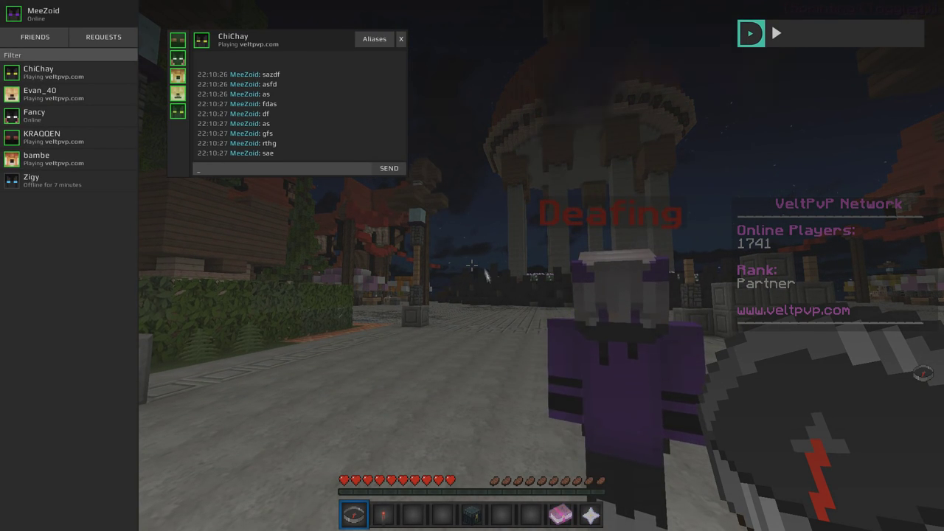
mouse_move(776, 33)
scroll(809, 105, "up", 5)
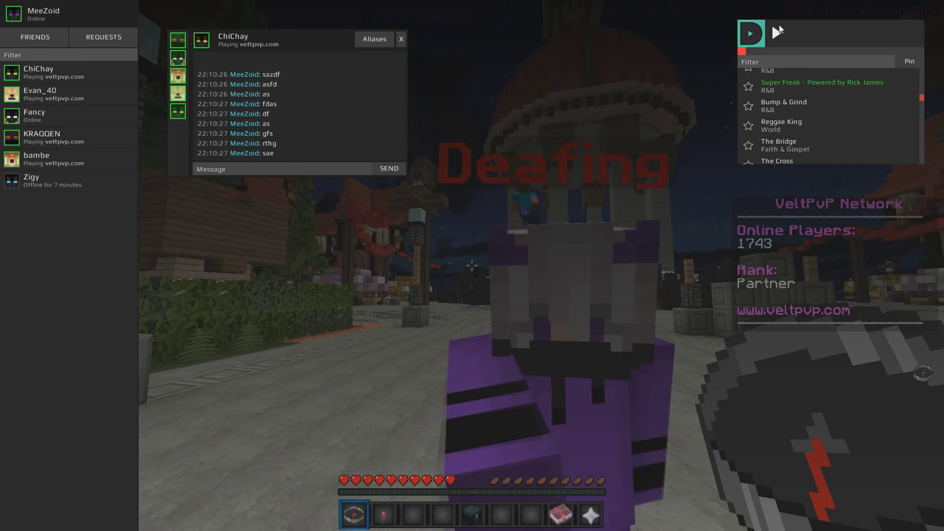
left_click(776, 34)
scroll(788, 113, "up", 3)
scroll(795, 101, "up", 5)
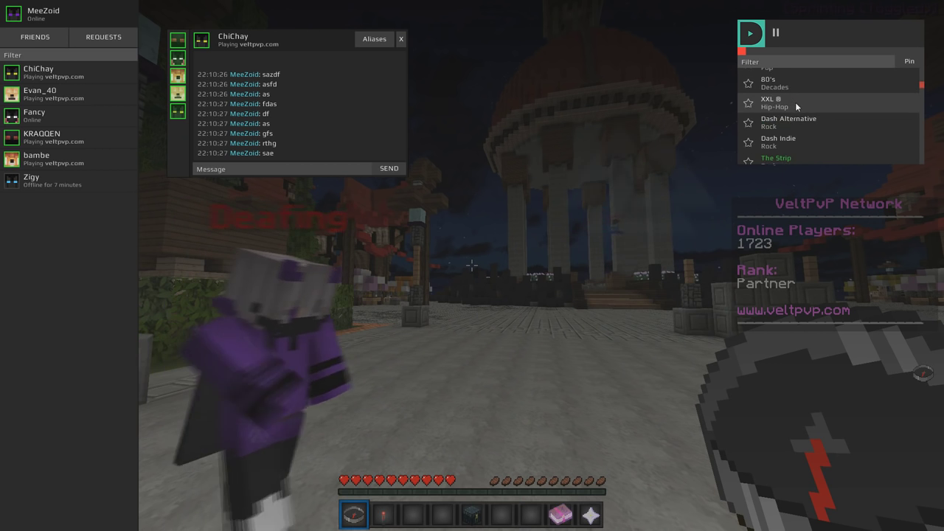
Try out the radio stations The Sixties, SKEENET® and Dash 1, and switch back to The Sixties.
left_click(786, 76)
scroll(793, 102, "up", 1)
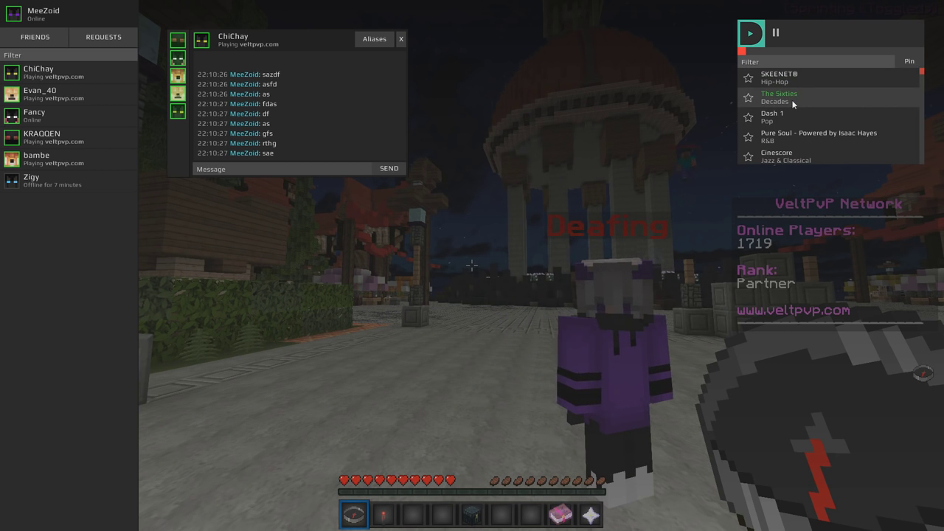
left_click(793, 78)
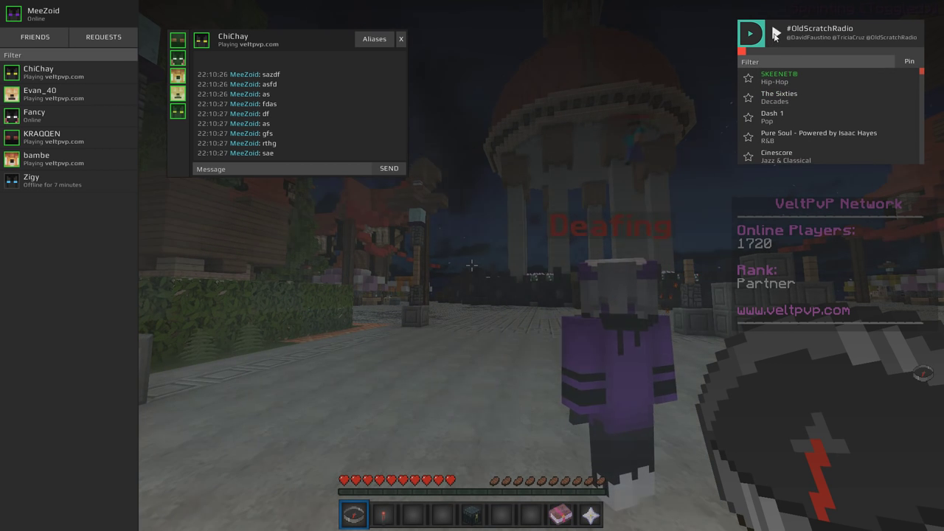
left_click(812, 116)
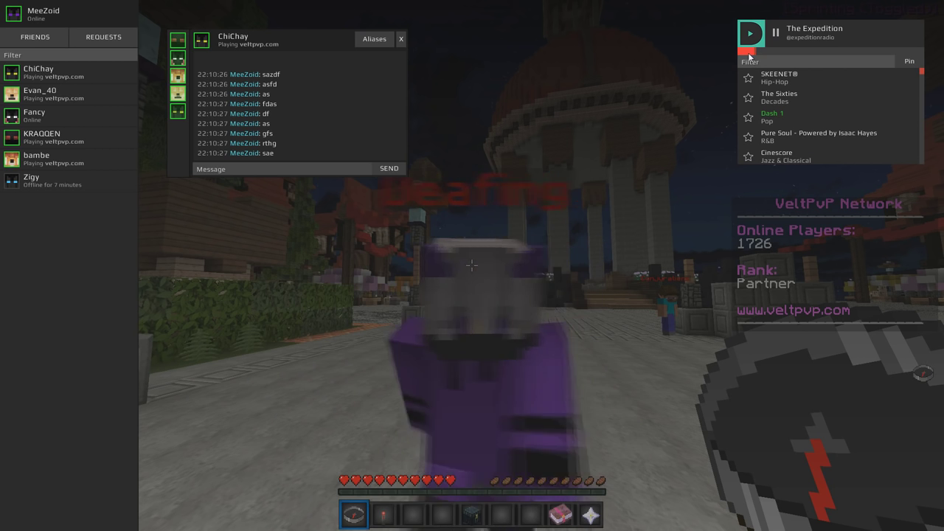
left_click(787, 77)
left_click(794, 94)
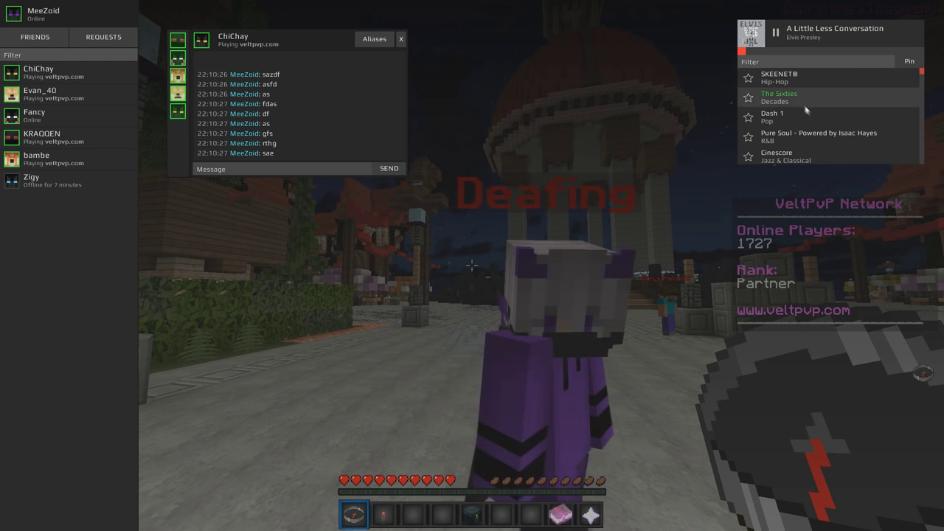
Play the Pure Soul - Powered by Isaac Hayes and LOUD radio stations, and pause the playback.
left_click(823, 142)
scroll(821, 138, "down", 1)
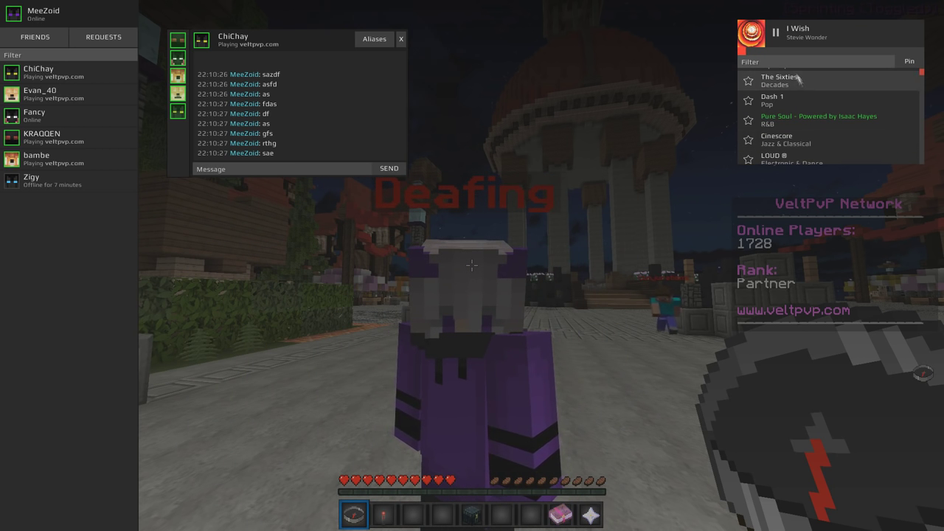
left_click(808, 137)
scroll(808, 137, "down", 1)
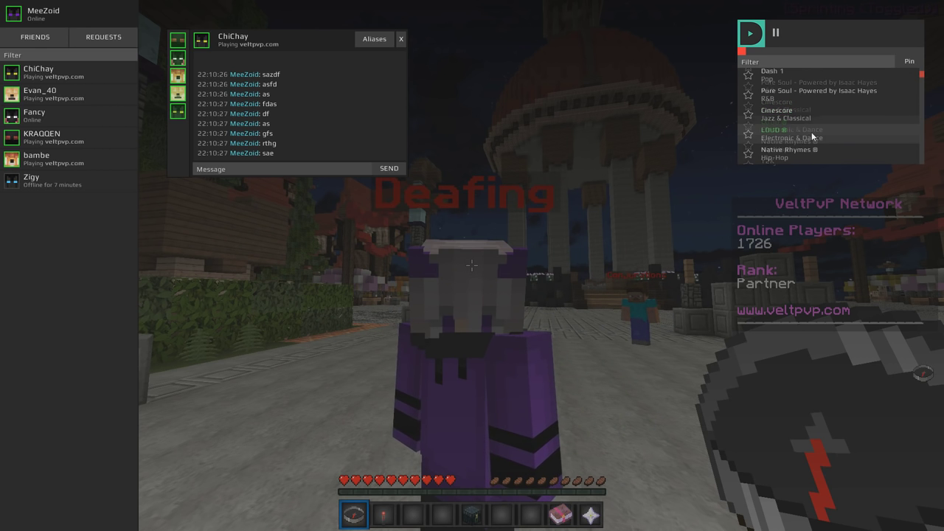
scroll(812, 136, "down", 1)
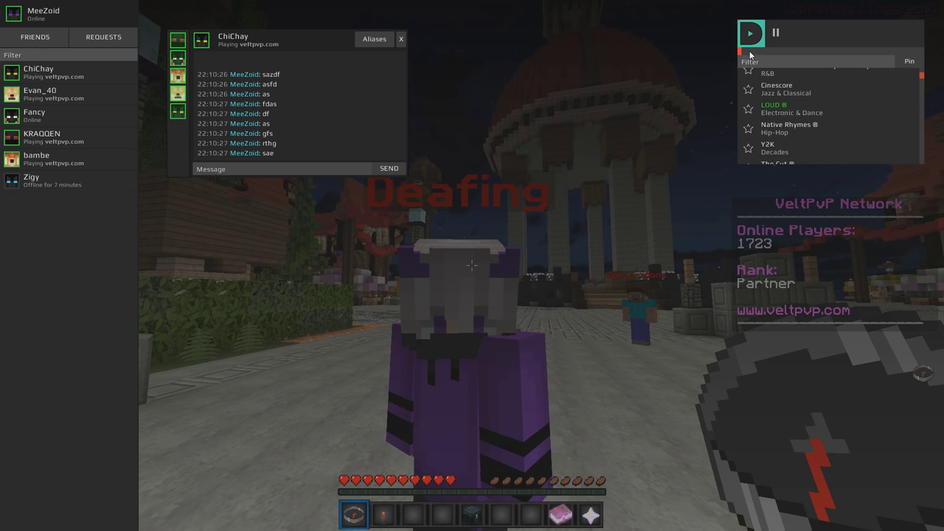
left_click(779, 33)
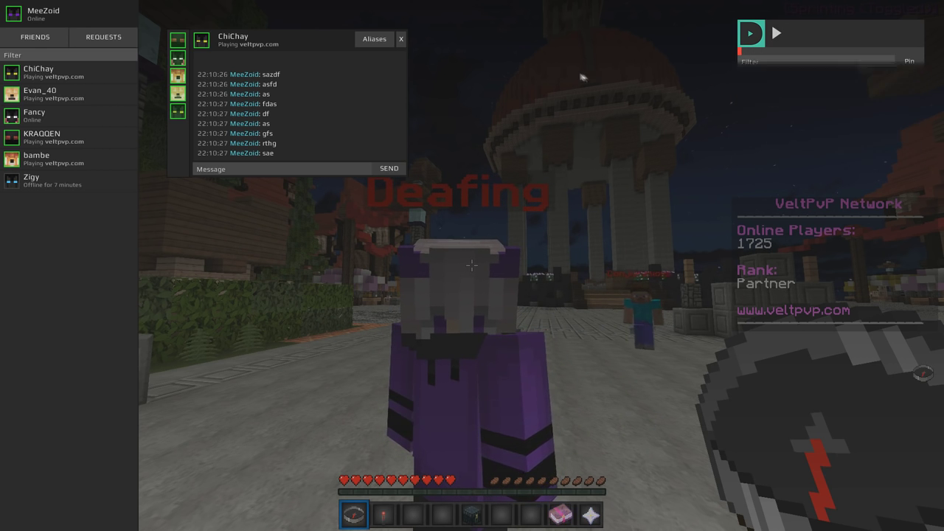
Run to the wooden steps of the domed pavilion and briefly show the radio player in the overlay again.
key("Escape")
key("w")
key("d")
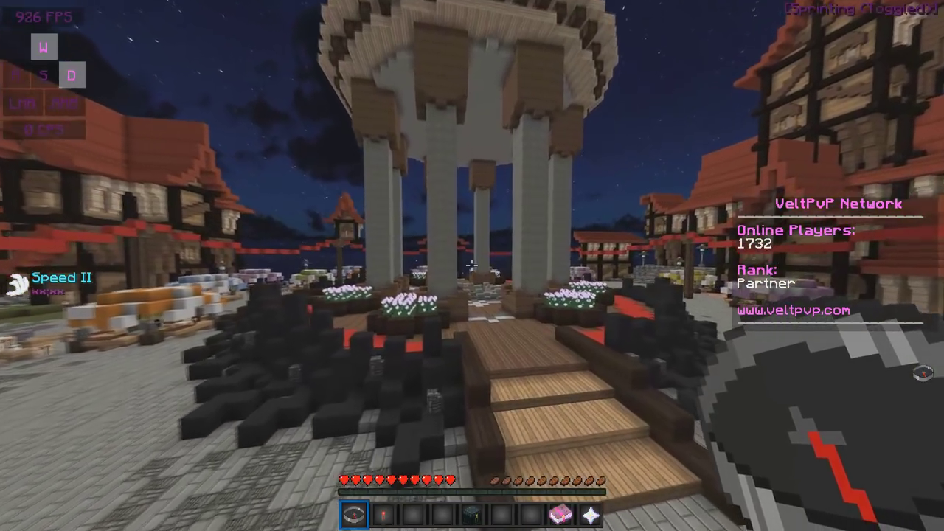
key("shift+Tab")
mouse_move(811, 51)
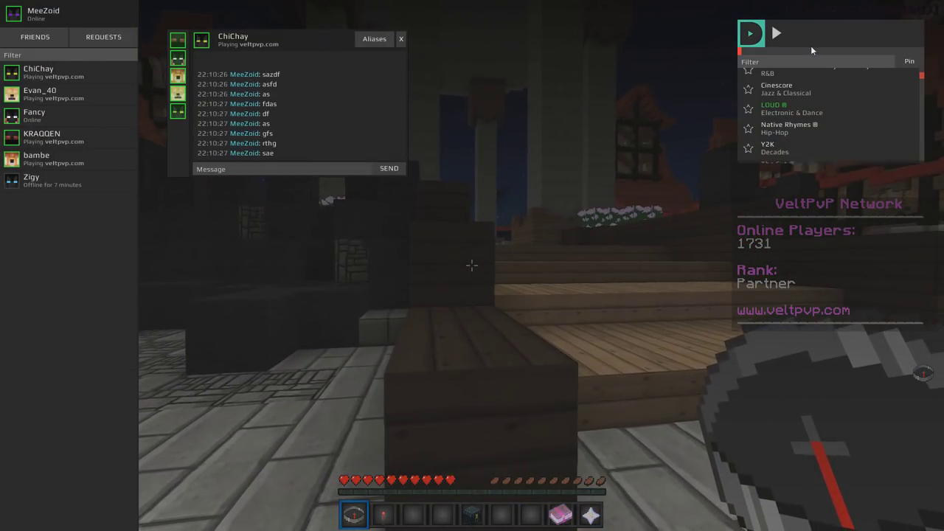
key("Escape")
Browse the CheatBreaker settings from the audio and FPS boost options to the team view, general and render options.
key("Escape")
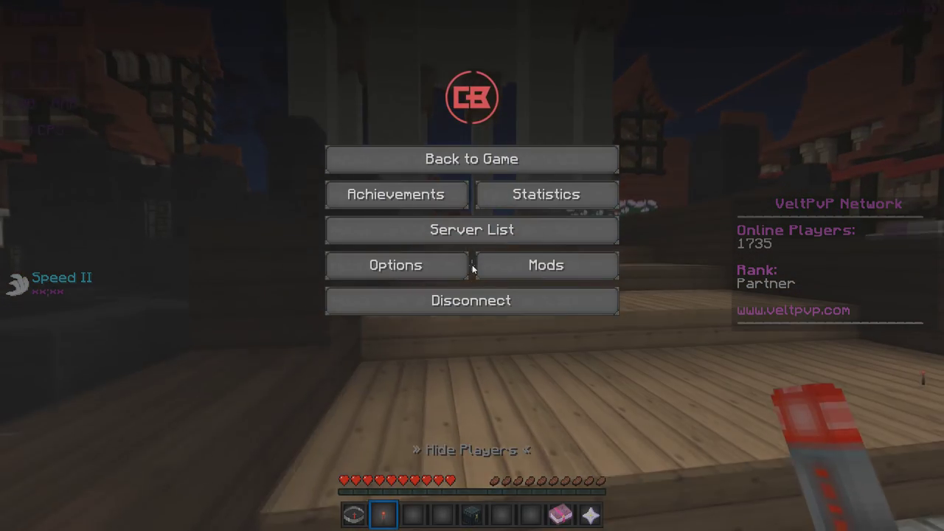
left_click(476, 268)
left_click(539, 260)
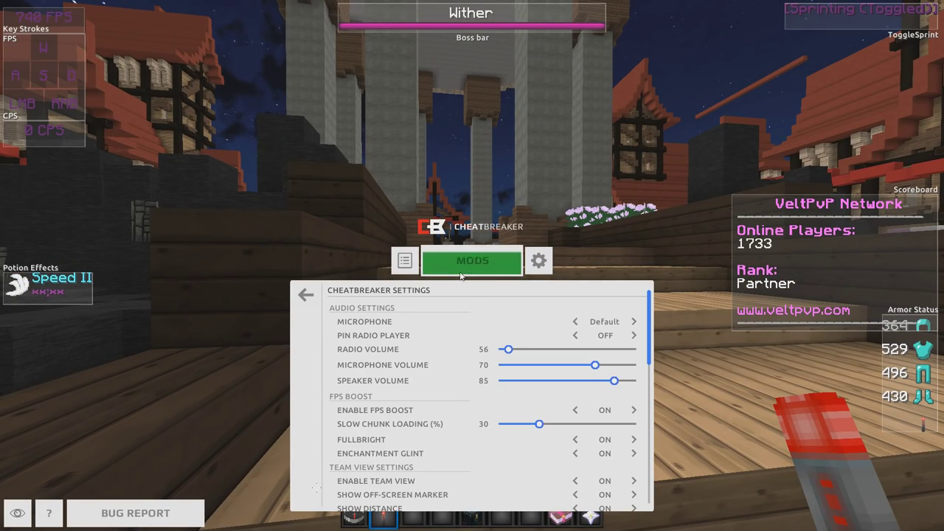
scroll(422, 326, "down", 3)
scroll(489, 344, "up", 1)
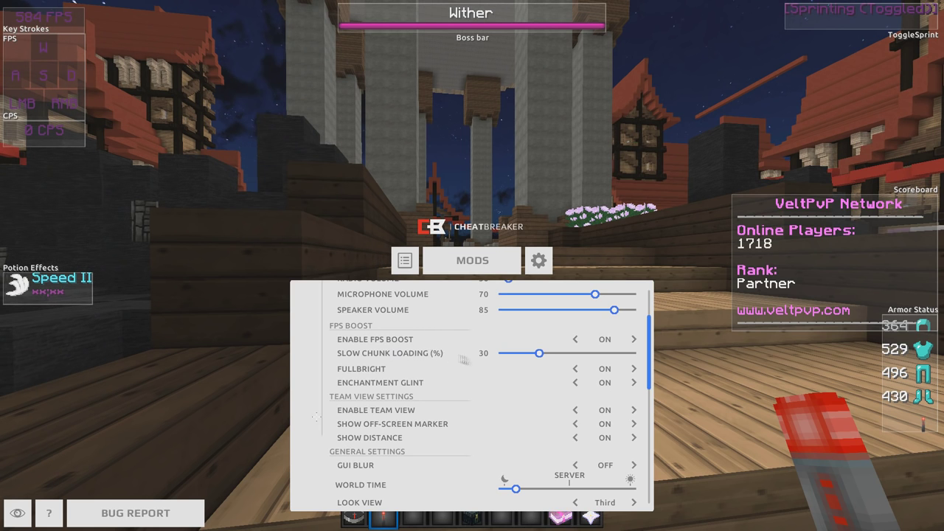
scroll(517, 379, "down", 2)
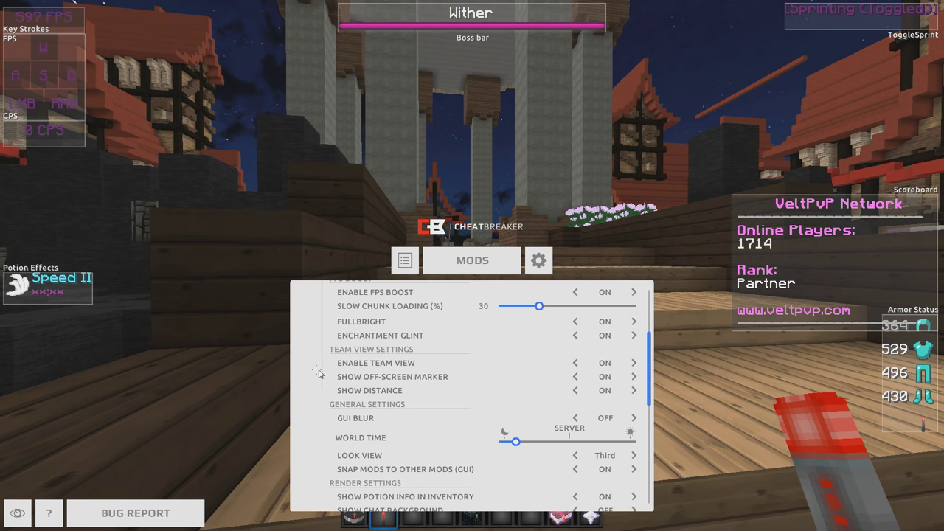
scroll(411, 361, "down", 2)
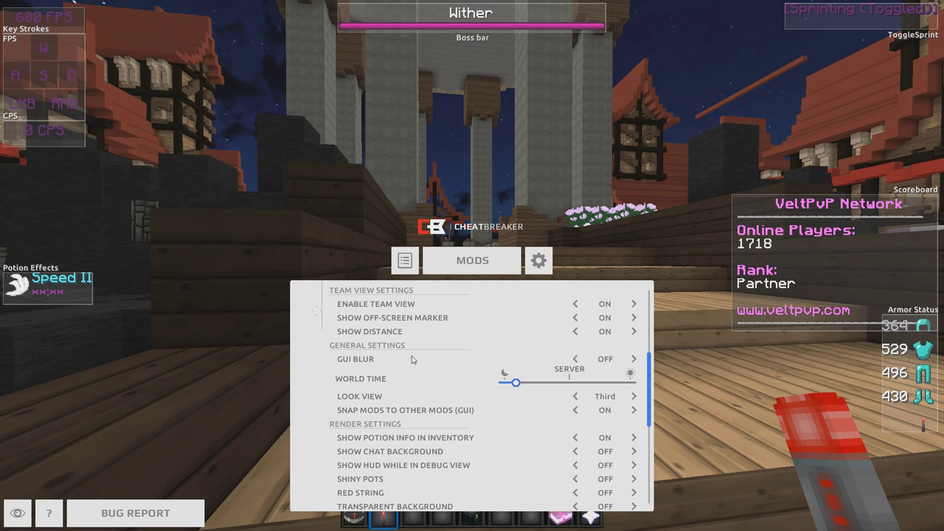
Shift the world time slightly towards night, enable GUI Blur and view the inventory with it.
mouse_move(516, 386)
left_mouse_down()
mouse_move(506, 381)
mouse_move(513, 384)
left_mouse_up()
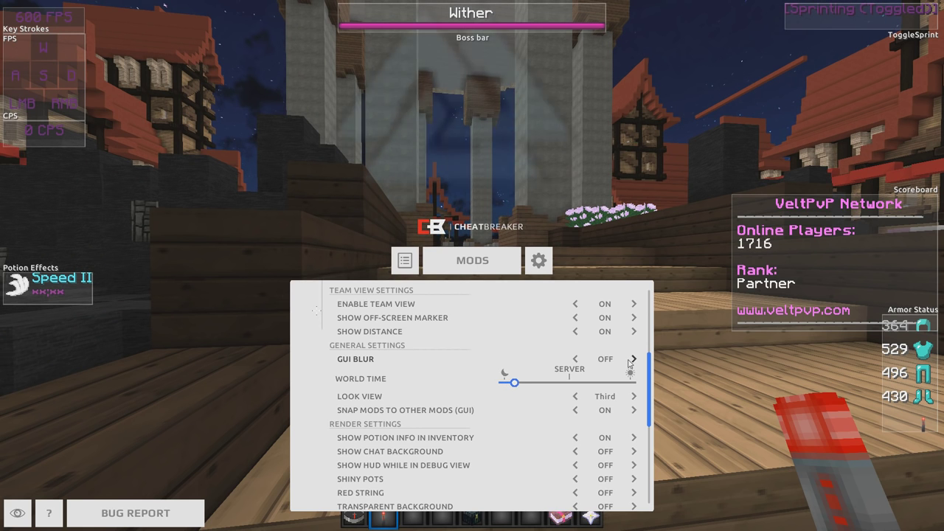
key("Escape")
key("e")
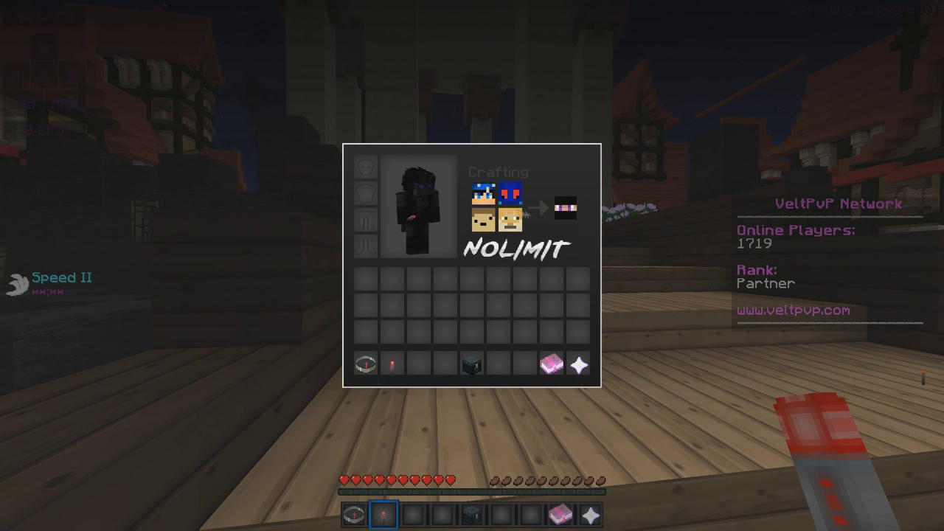
key("Escape")
Return to the general section of the CheatBreaker settings and turn GUI Blur off.
key("Shift_R")
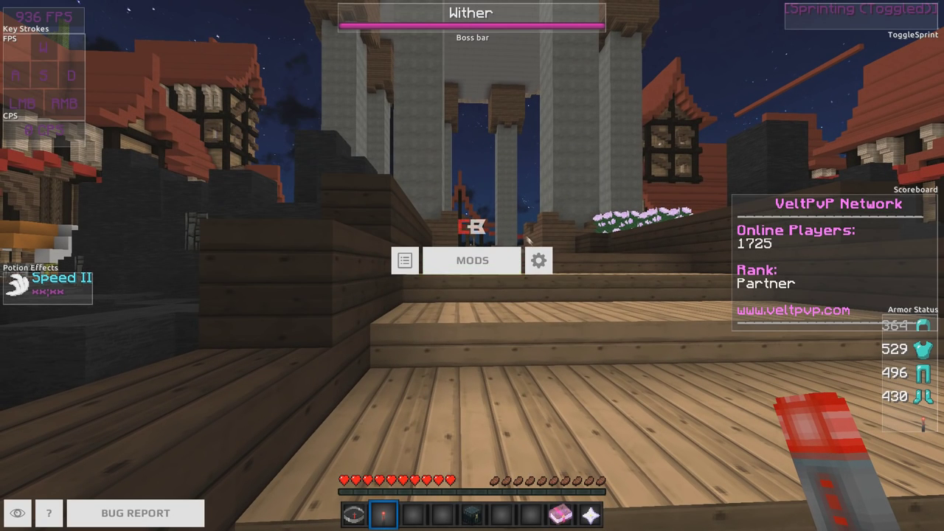
scroll(458, 419, "down", 5)
scroll(509, 369, "up", 1)
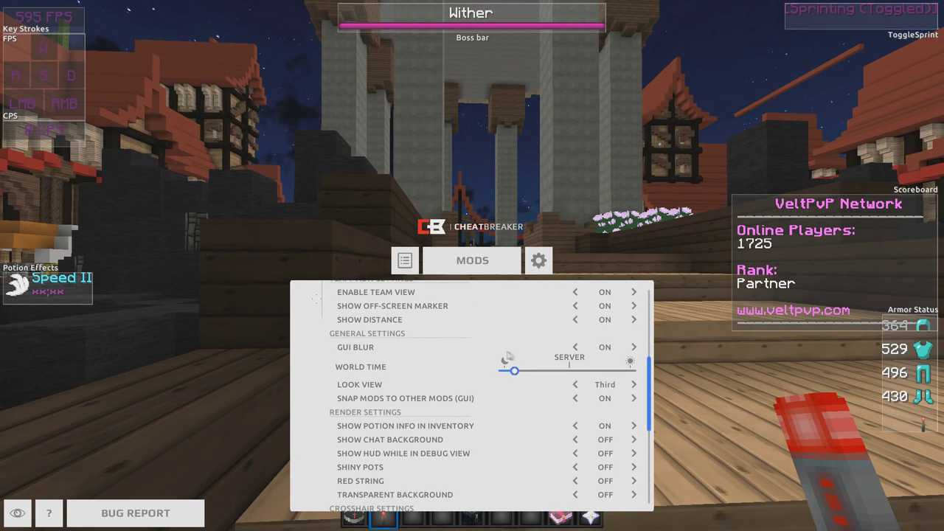
scroll(455, 398, "down", 1)
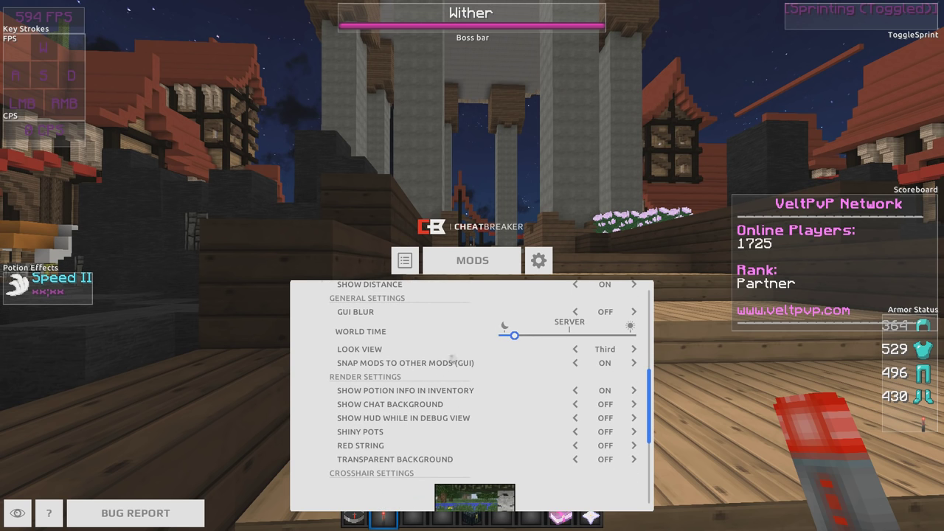
Turn on Red String in the render settings and review the crosshair and color options.
scroll(547, 394, "down", 3)
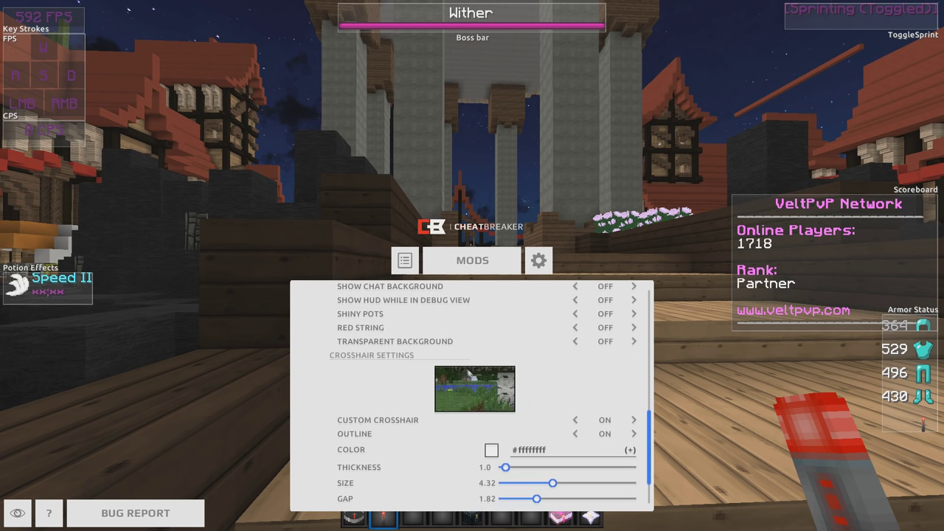
scroll(436, 312, "up", 1)
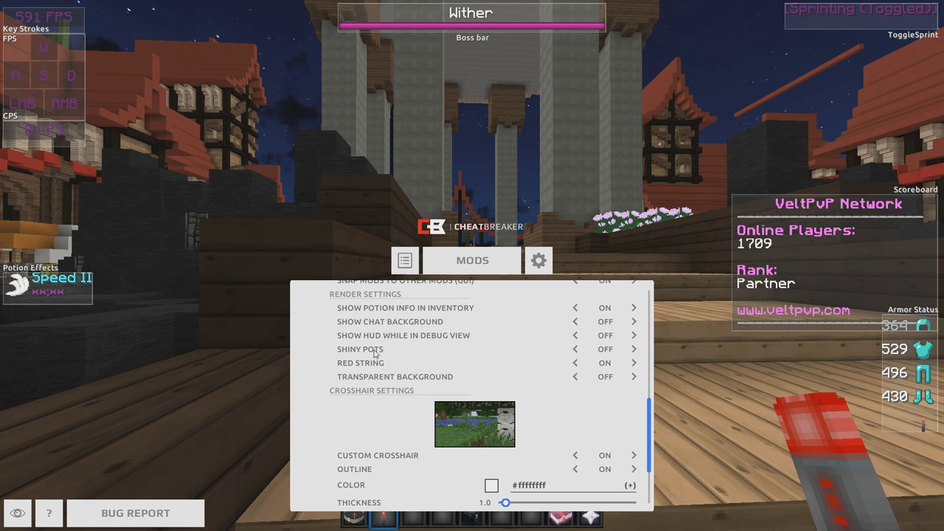
scroll(376, 354, "down", 5)
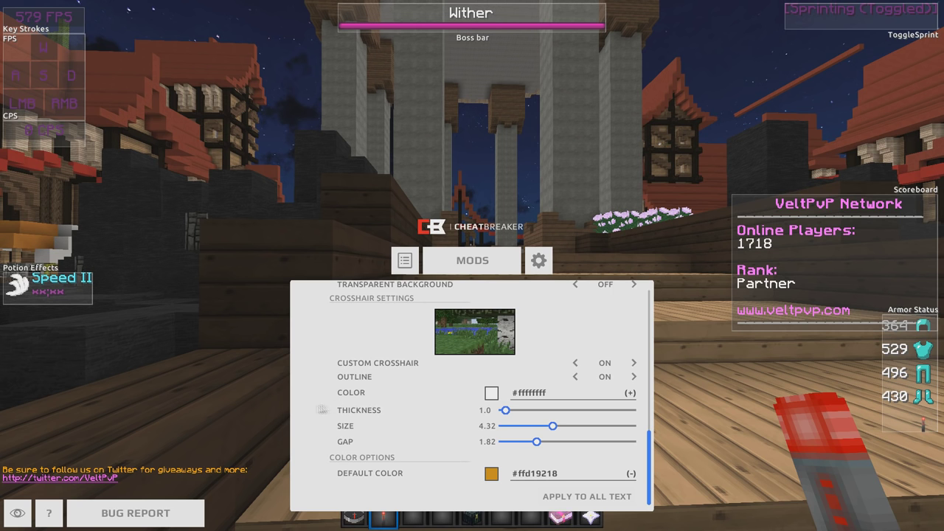
Review the settings pages of the Coordinates, Zans Minimap, Potion Effects and ToggleSprint mods.
left_click(544, 273)
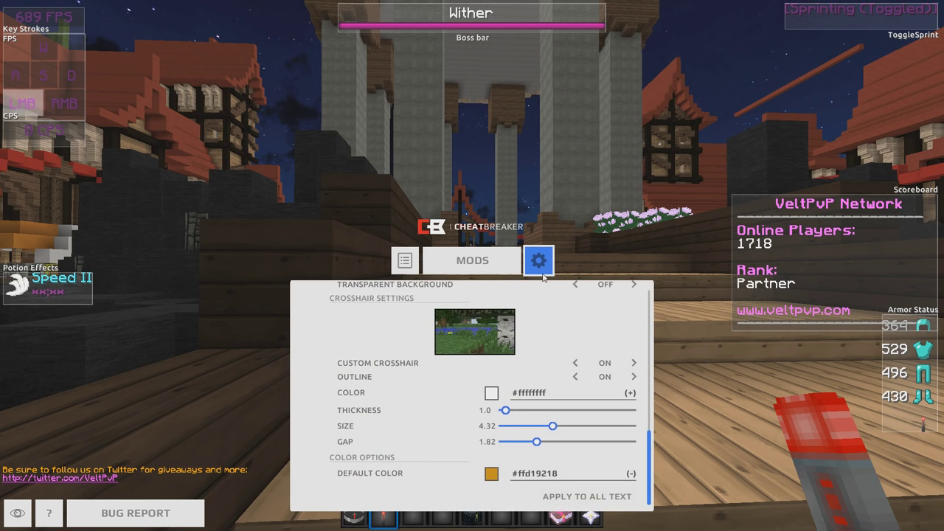
left_click(405, 257)
left_click(362, 291)
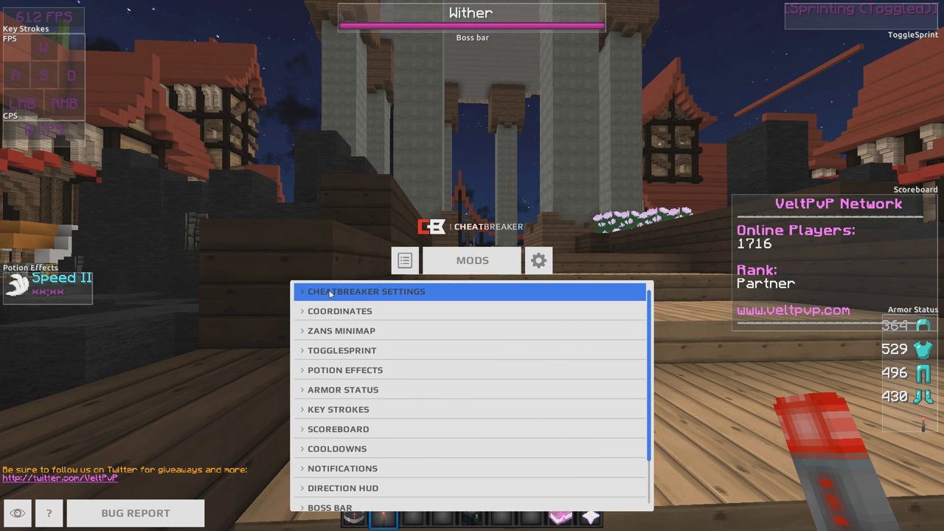
left_click(357, 310)
left_click(306, 292)
left_click(341, 331)
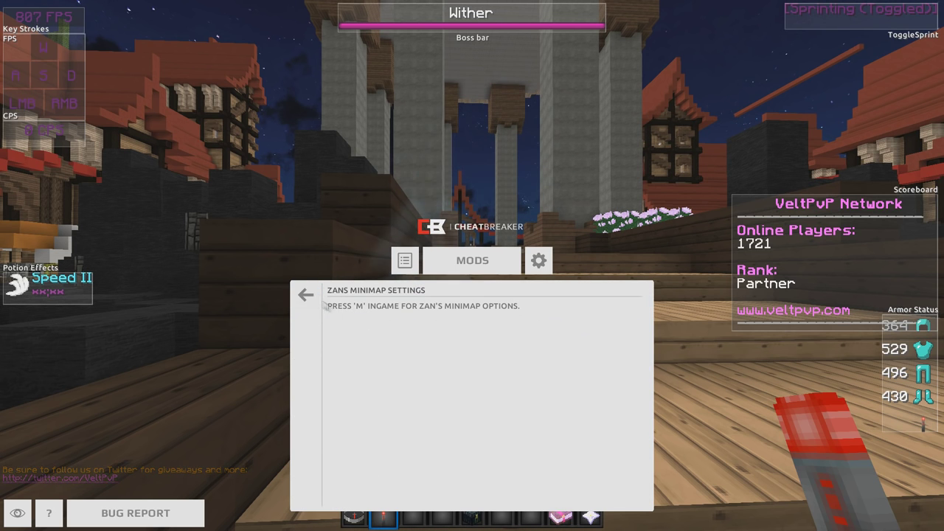
left_click(308, 292)
left_click(325, 370)
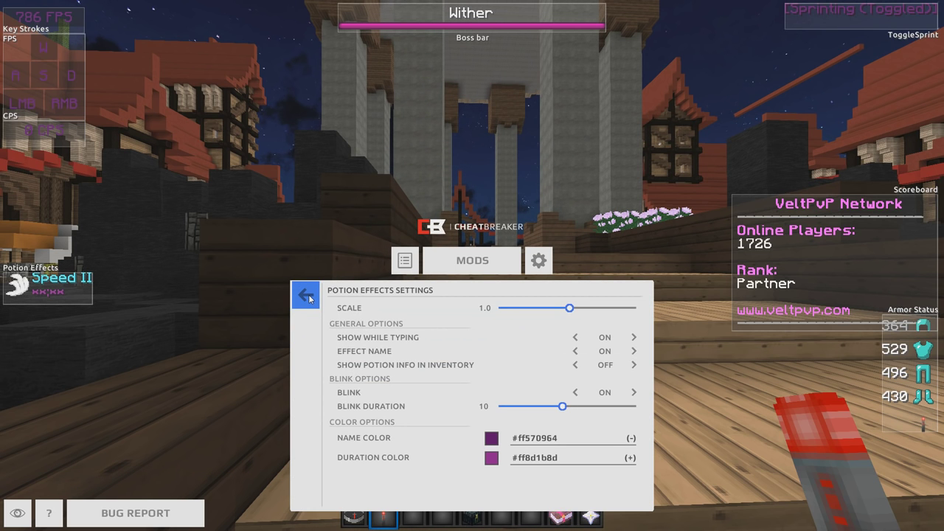
left_click(307, 295)
left_click(340, 351)
left_click(306, 293)
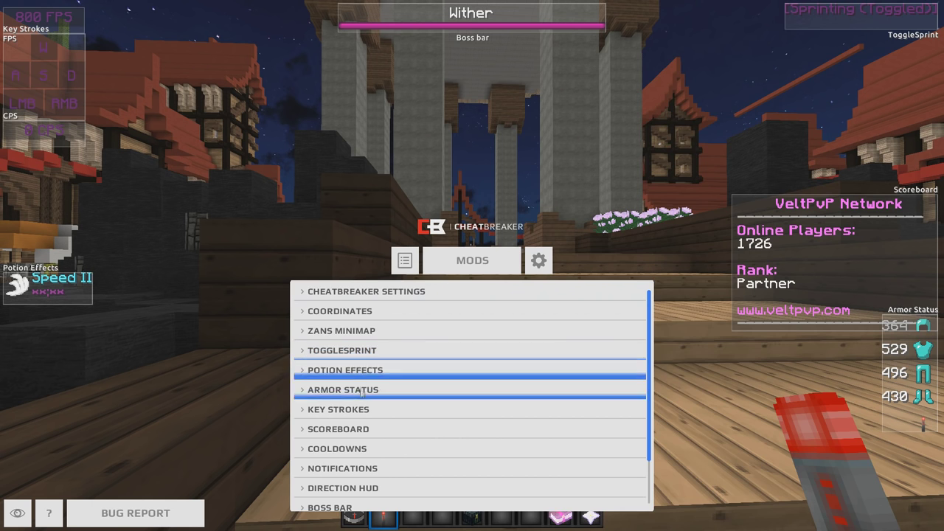
Review the settings pages of the Armor Status, Key Strokes, Scoreboard and Cooldowns mods.
left_click(361, 391)
scroll(365, 345, "down", 1)
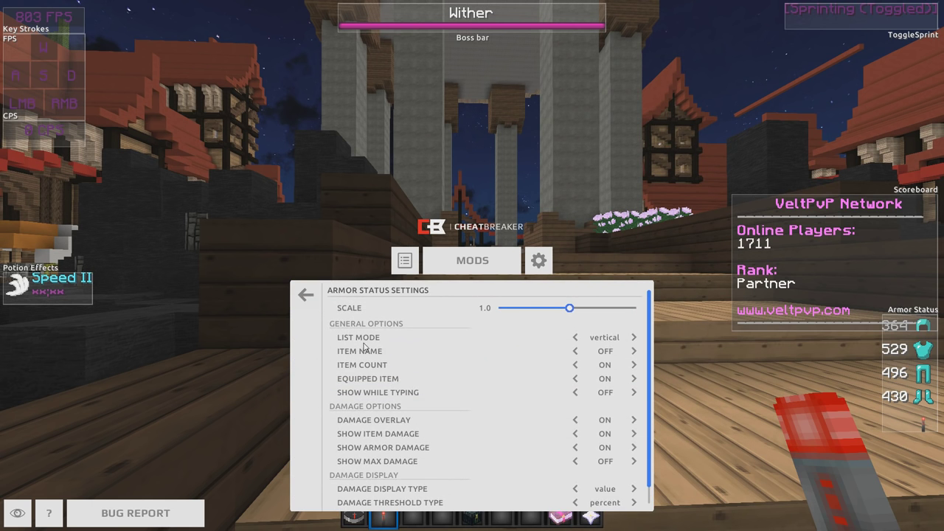
left_click(306, 293)
left_click(346, 409)
left_click(306, 294)
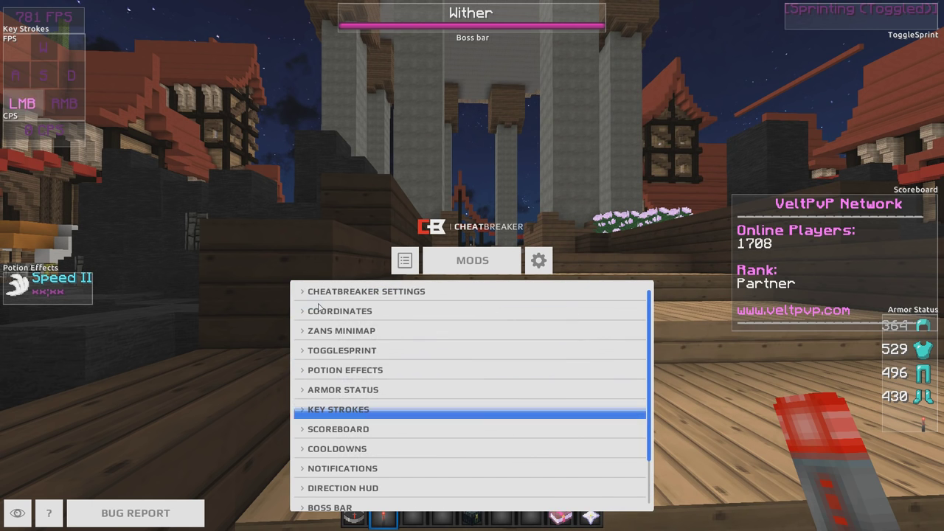
left_click(354, 428)
left_click(307, 294)
scroll(347, 413, "down", 3)
left_click(347, 400)
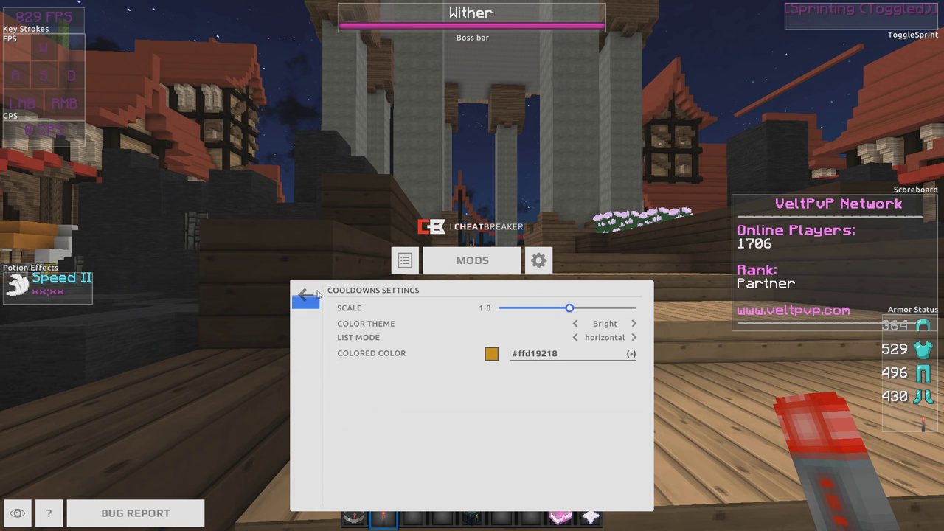
Review the settings pages of the Notifications, Direction HUD, Boss Bar, CPS and FPS mods and return to the settings list.
left_click(316, 294)
left_click(352, 457)
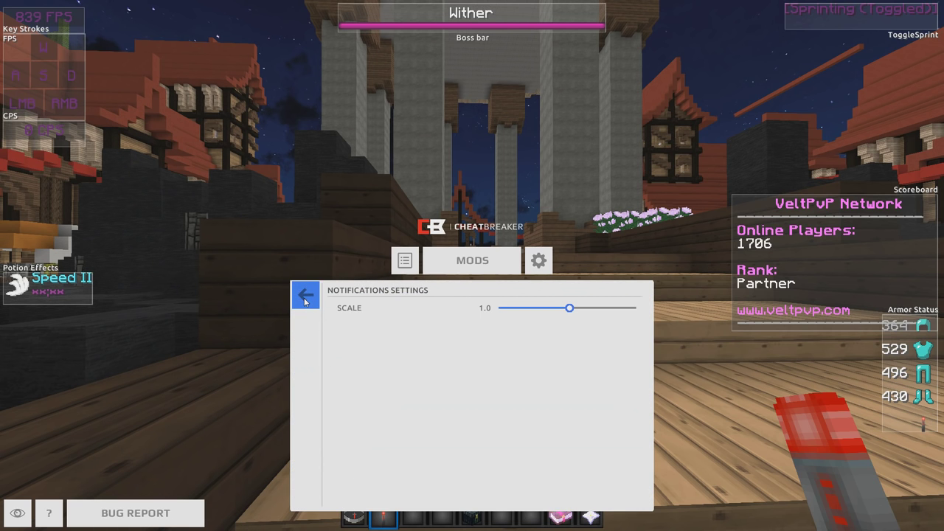
left_click(304, 297)
left_click(343, 438)
left_click(306, 295)
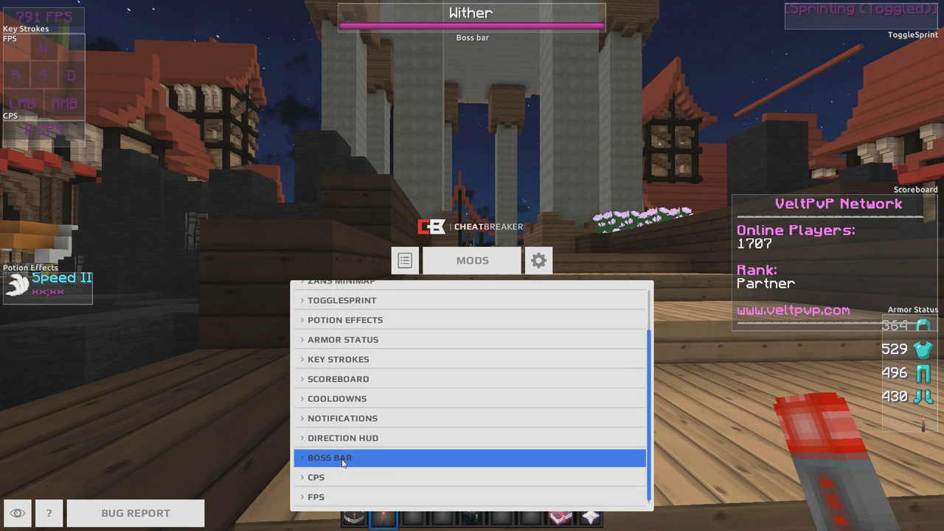
left_click(343, 458)
left_click(306, 296)
scroll(369, 457, "down", 3)
left_click(379, 477)
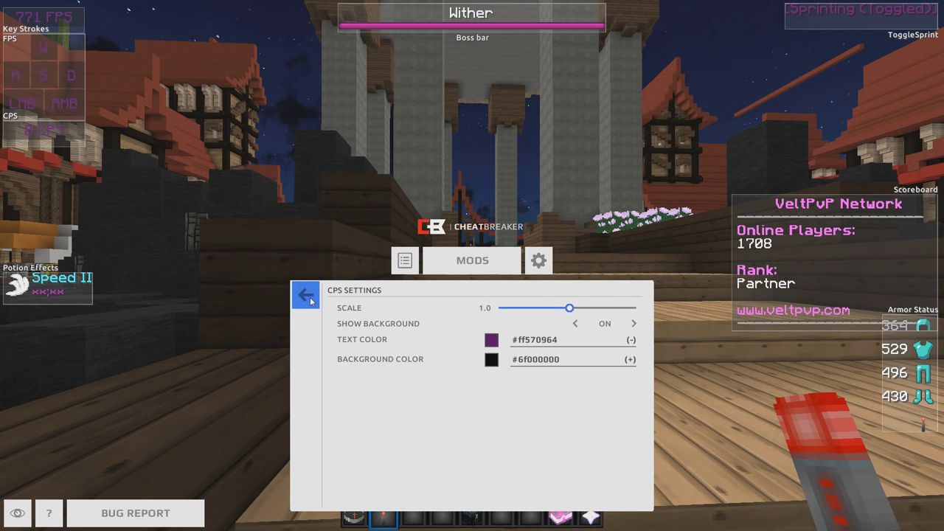
left_click(310, 301)
left_click(362, 497)
left_click(307, 295)
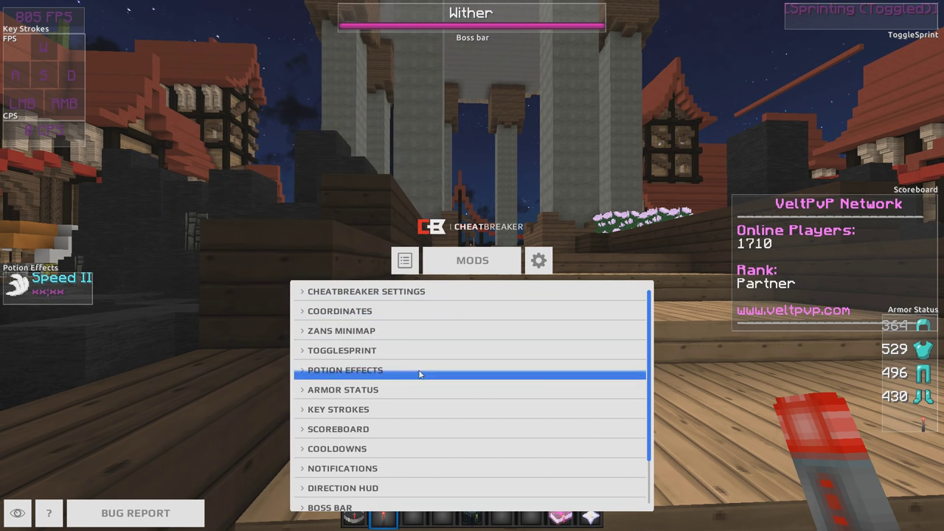
scroll(417, 384, "down", 2)
scroll(436, 309, "up", 2)
Browse all the mod cards from Coordinates to FPS and return to the settings list.
left_click(456, 267)
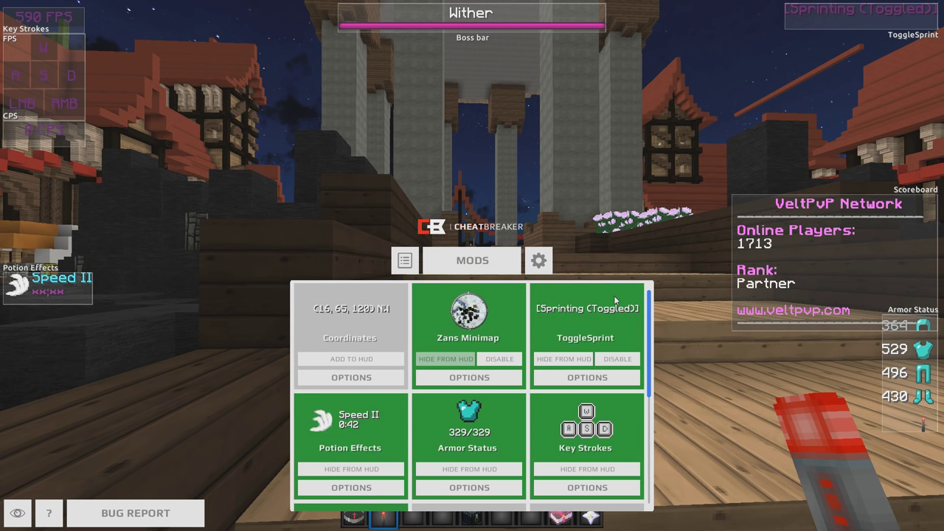
scroll(615, 300, "down", 5)
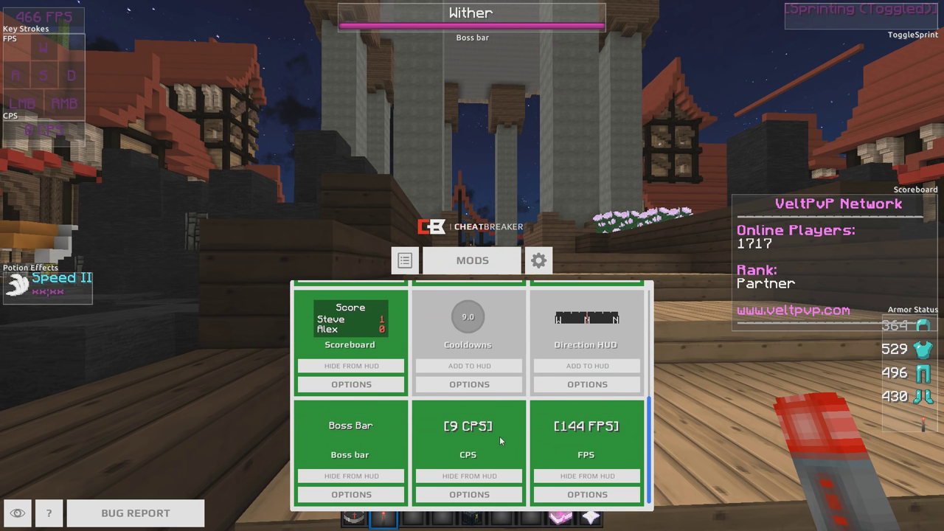
scroll(350, 445, "up", 3)
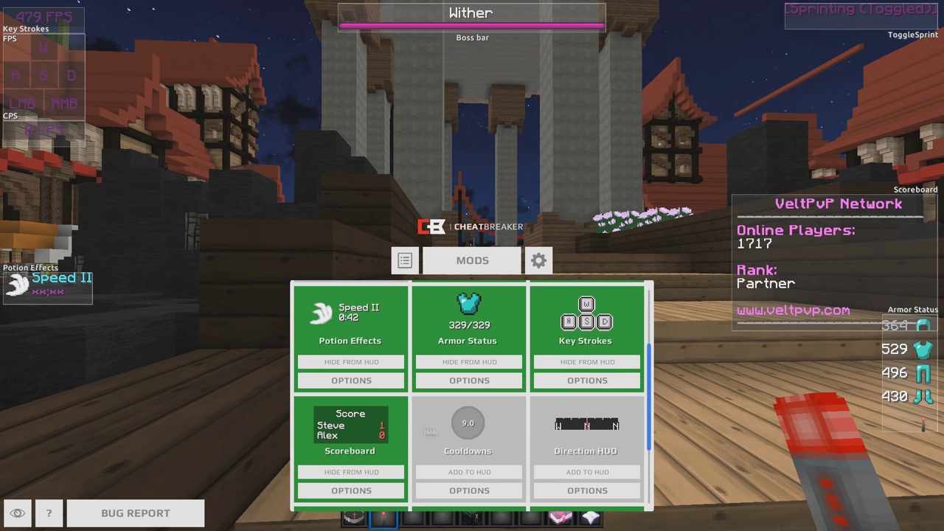
scroll(347, 435, "up", 2)
scroll(493, 438, "up", 1)
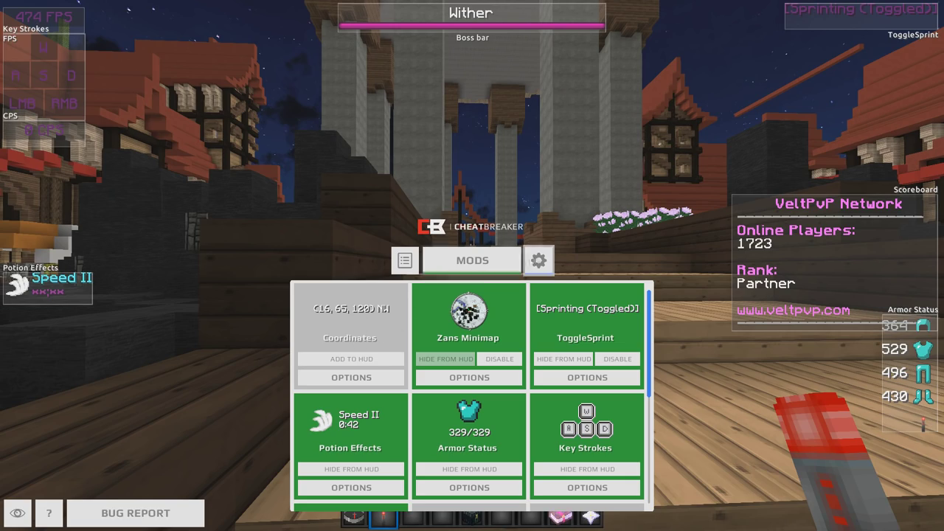
left_click(538, 261)
scroll(467, 349, "down", 3)
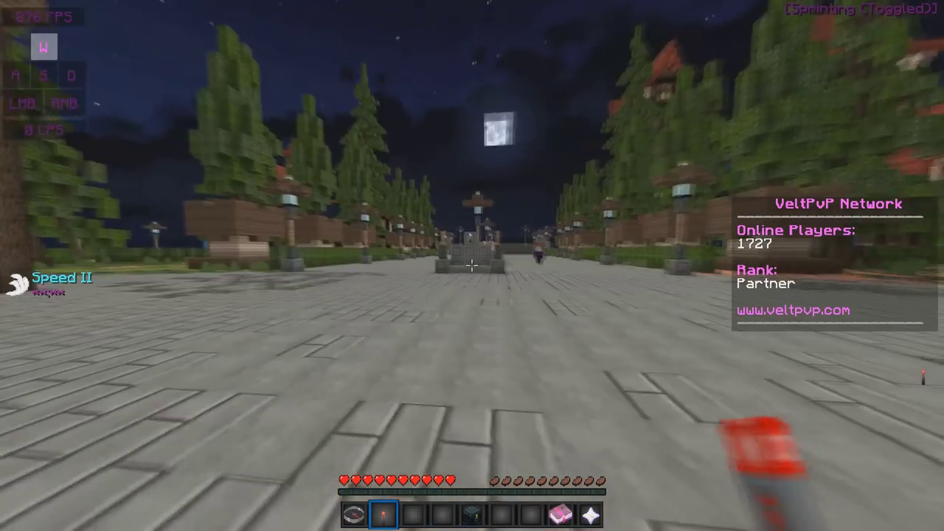
Reopen the CheatBreaker menu and view the ToggleSprint, Key Strokes and CPS settings straight from their HUD elements.
key("shift")
left_click(550, 262)
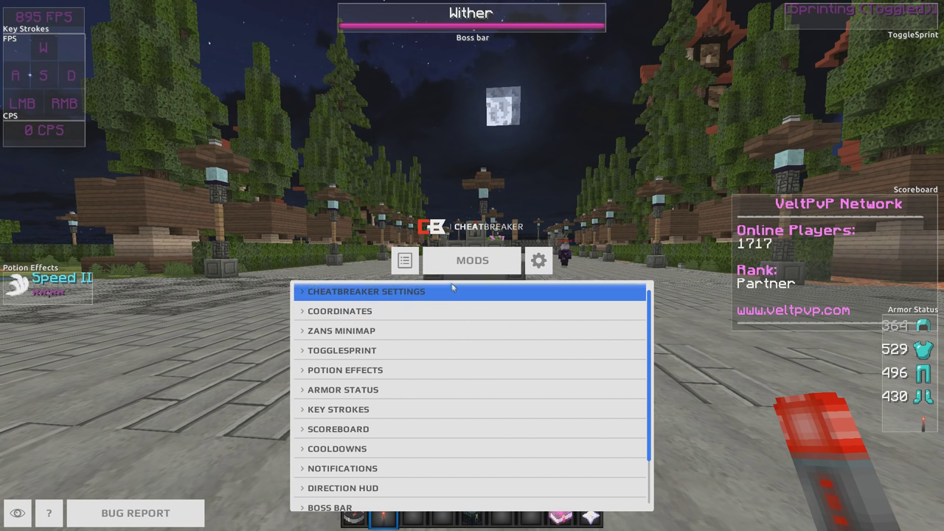
left_click(792, 25)
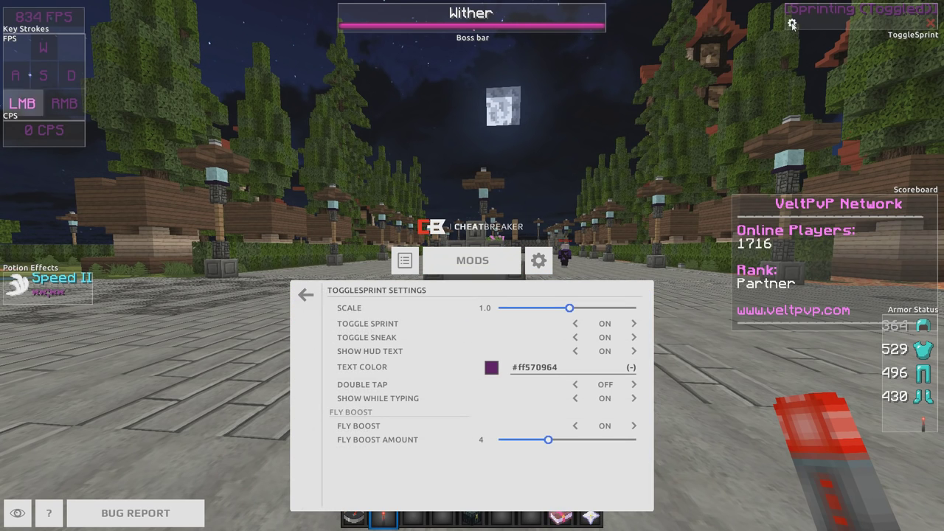
left_click(11, 115)
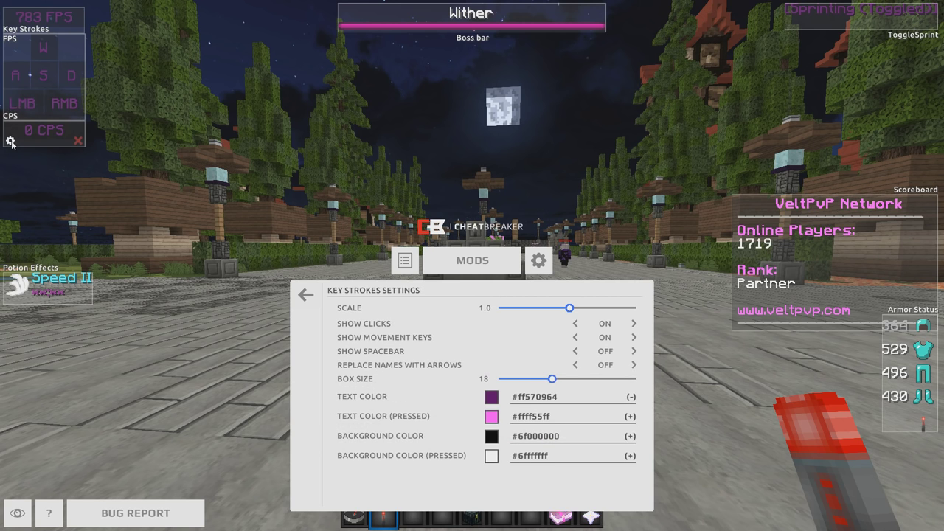
left_click(11, 140)
left_click(538, 260)
Open the profile list and try the Default, Factions, HCF Blue, HCF Light Blue, HCF Red and New Blue profiles.
left_click(405, 260)
left_click(346, 294)
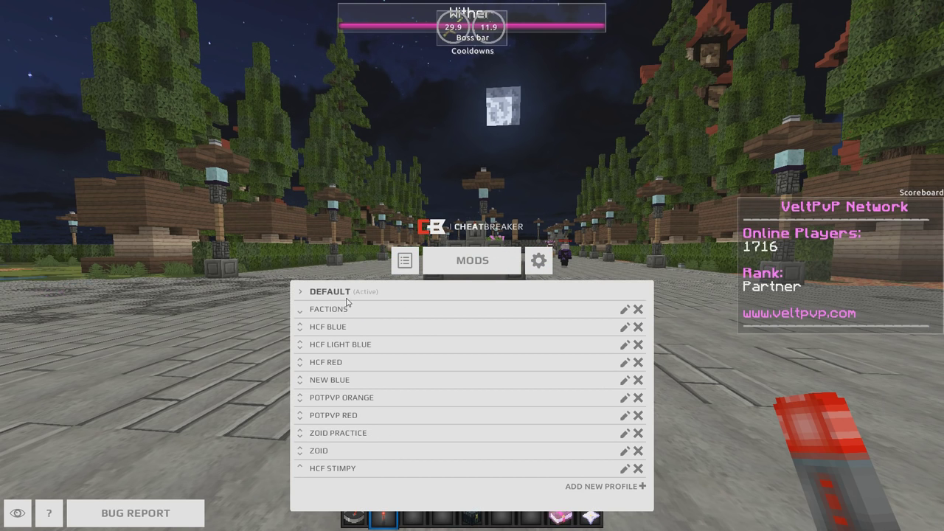
left_click(343, 309)
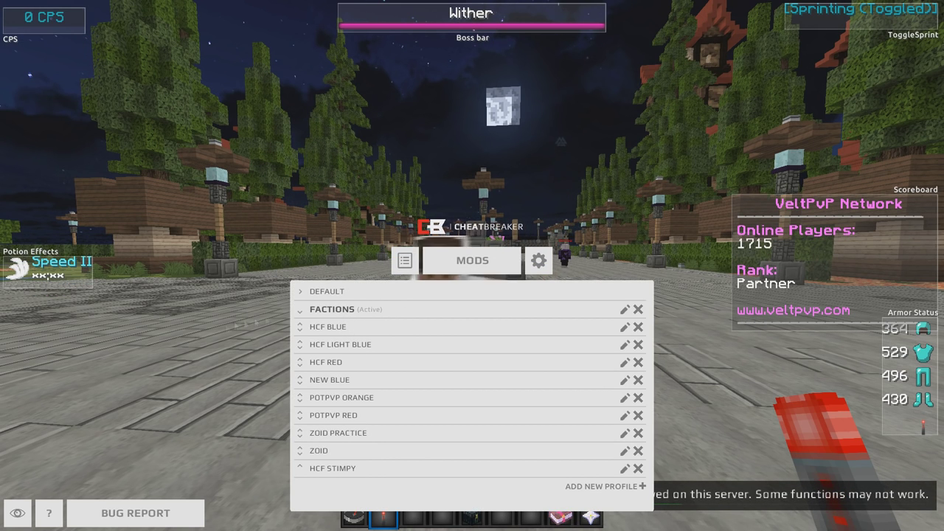
left_click(351, 329)
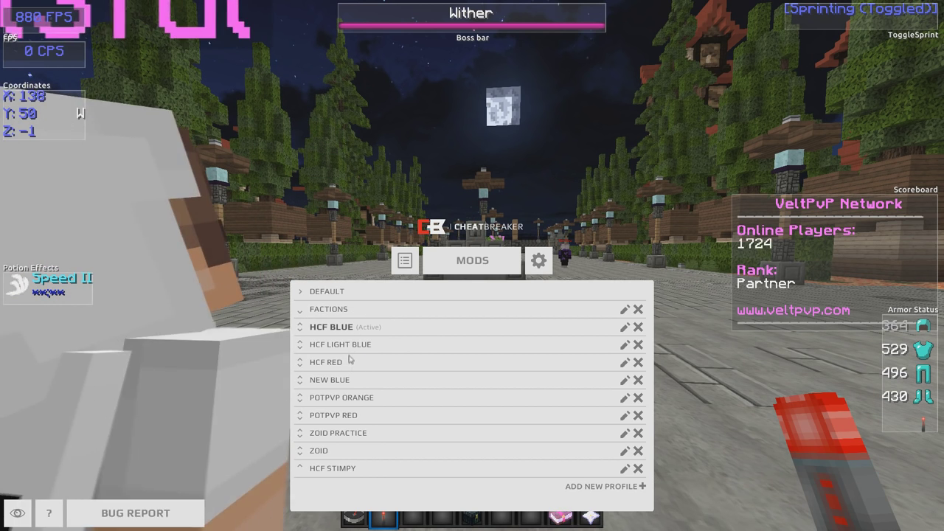
left_click(349, 346)
left_click(332, 327)
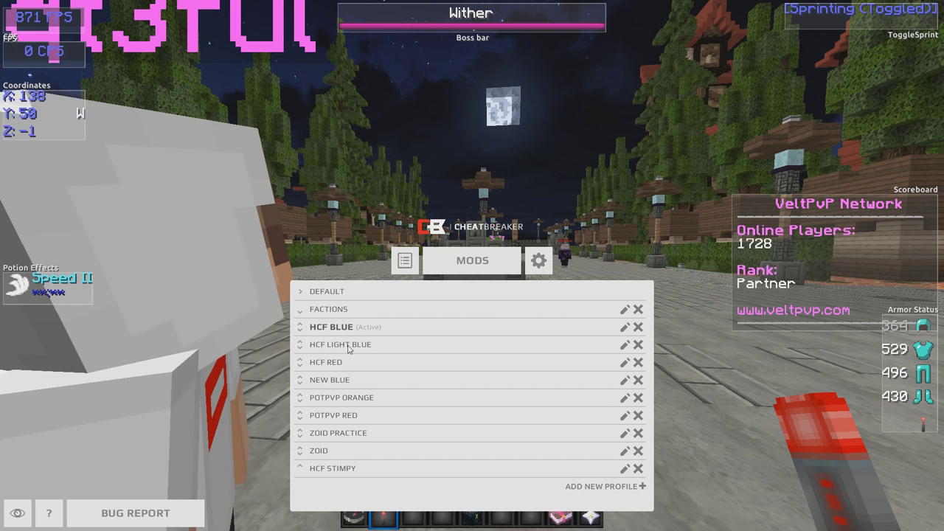
left_click(347, 345)
left_click(341, 363)
left_click(342, 380)
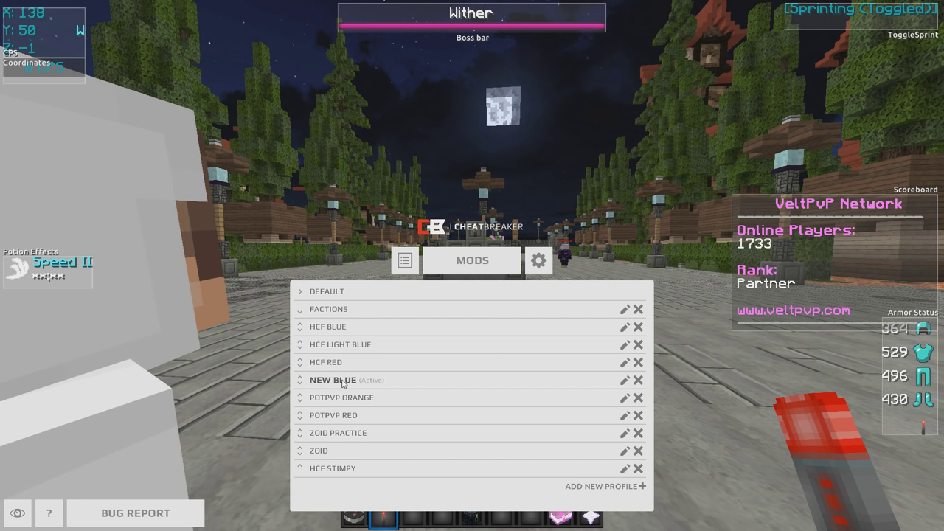
Try the PotPvP Orange, PotPvP Red, HCF Stimpy and Zoid profiles and make Zoid Practice the active one.
left_click(343, 399)
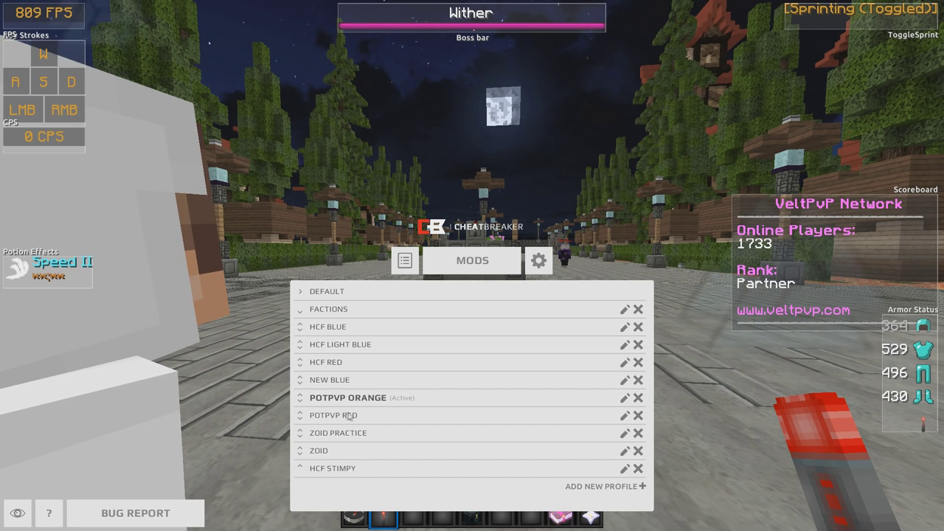
left_click(350, 416)
left_click(343, 433)
left_click(338, 470)
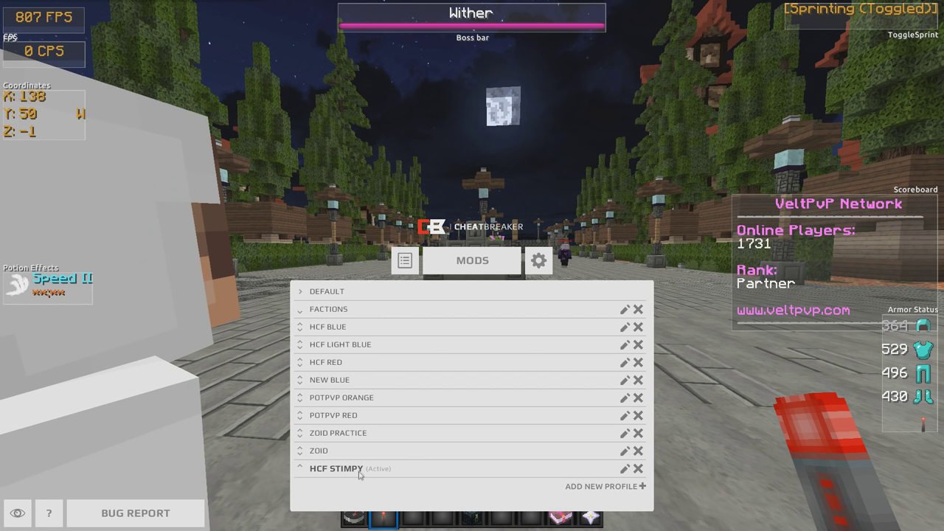
left_click(347, 450)
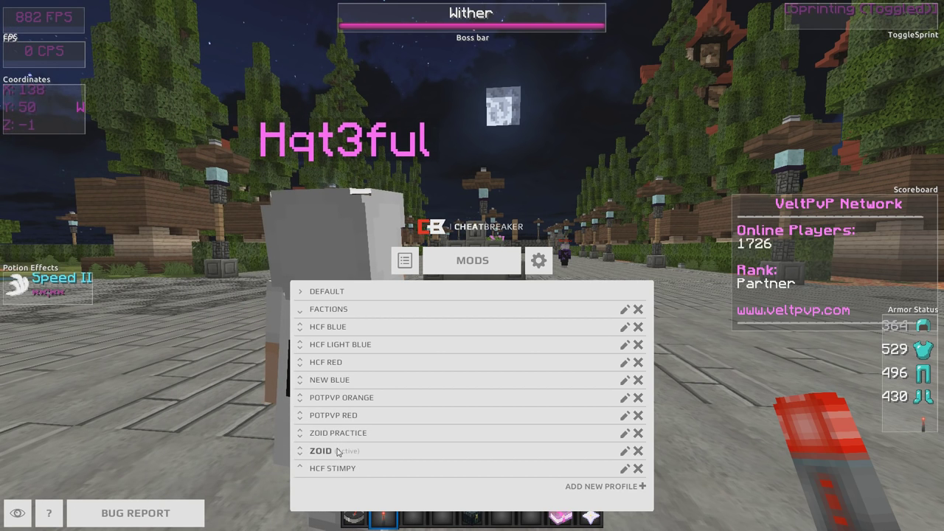
left_click(344, 434)
left_click(338, 402)
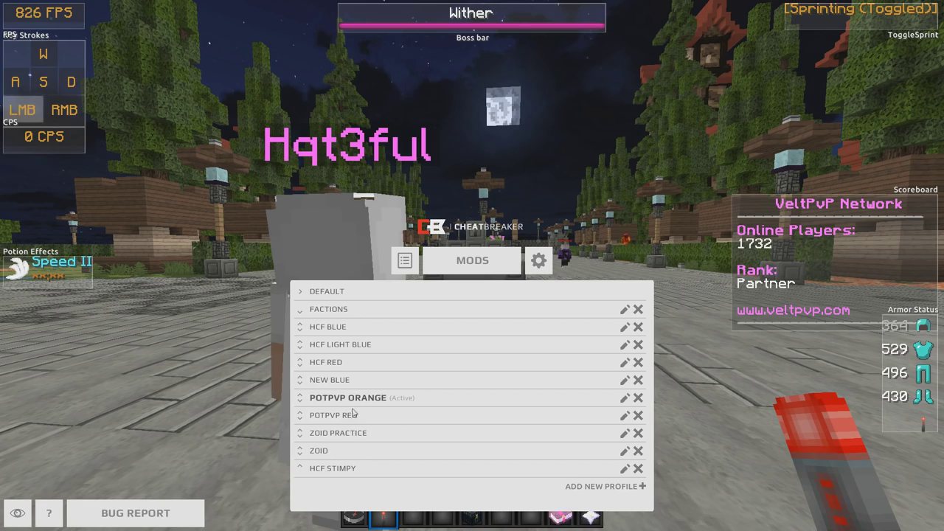
left_click(339, 435)
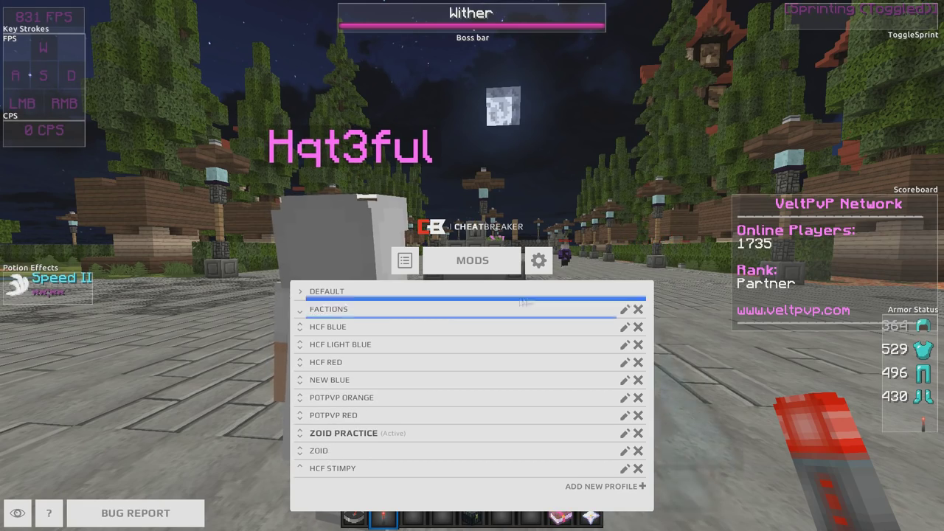
Return to the settings list, close the CheatBreaker menu and run along the path in third-person view.
left_click(539, 261)
left_click(306, 299)
key("Escape")
key("w")
key("F5")
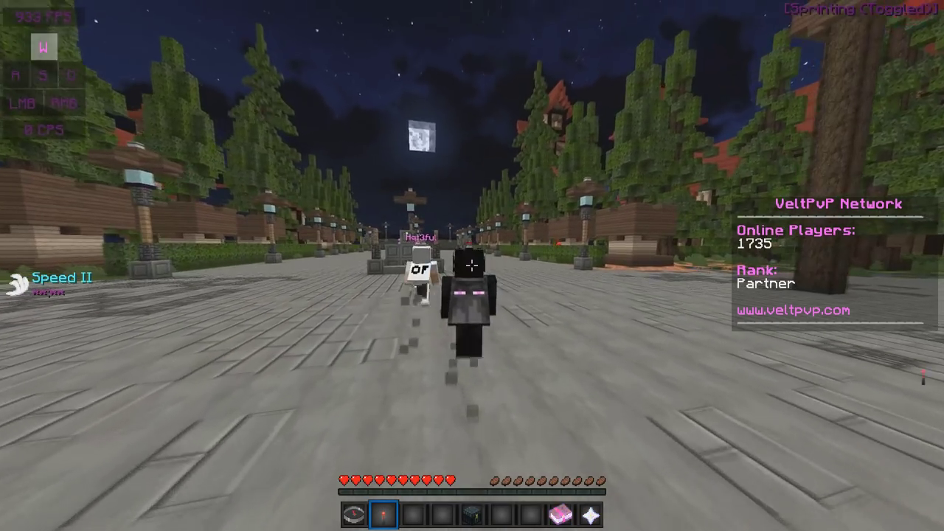
Reopen the CheatBreaker settings, view the crosshair and color options, and return to the game.
key("Shift_R")
left_click(544, 262)
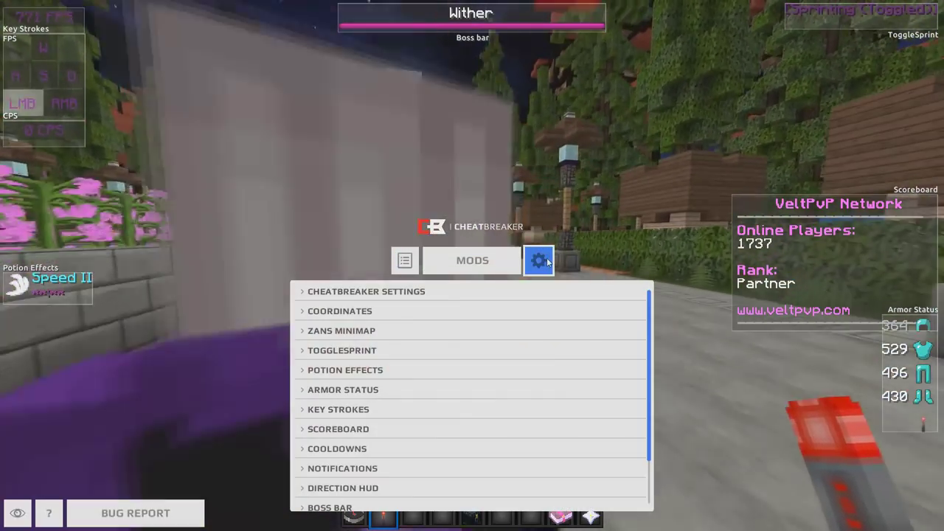
left_click(481, 289)
scroll(457, 301, "down", 10)
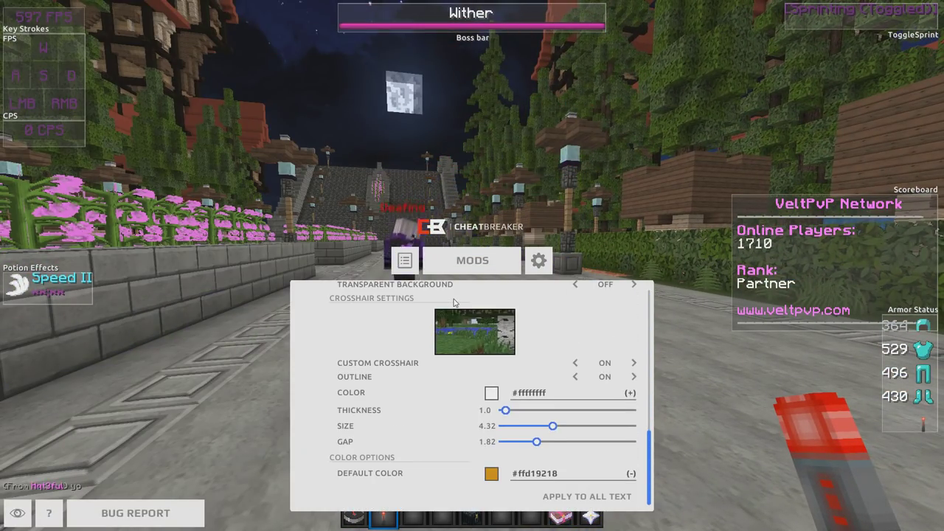
key("Escape")
Run up to the wooden steps of the pillared pavilion, briefly opening and closing the CheatBreaker settings.
key("w")
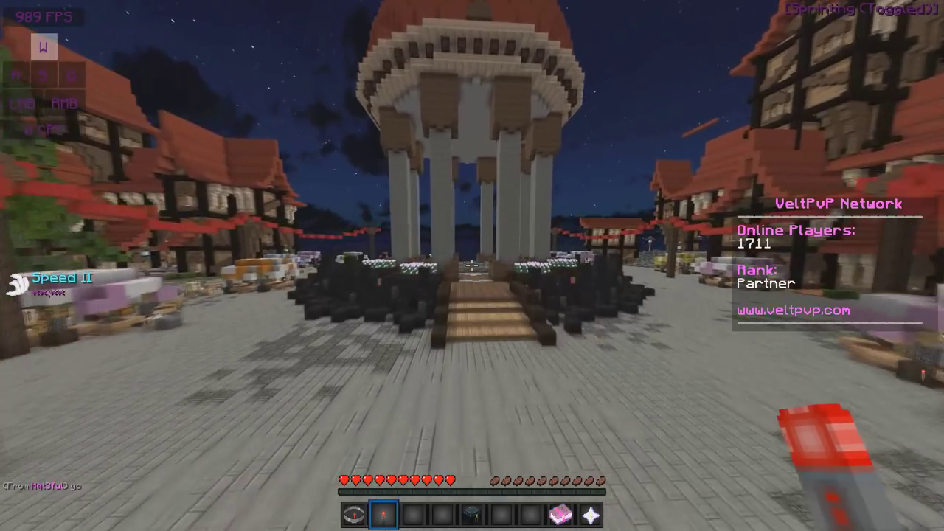
key("Shift_R")
left_click(538, 260)
key("Escape")
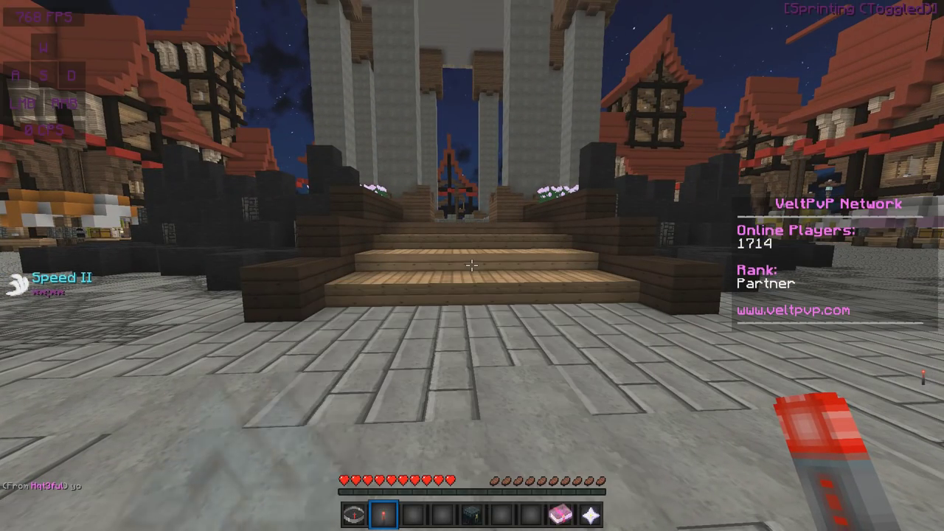
Turn off messaging sounds with the /sounds chat command.
key("slash")
type("sounds")
key("Return")
Open the CheatBreaker menu, look through the mods list and the audio and FPS boost settings, and return to the game.
key("w")
key("Shift_R")
left_click(475, 269)
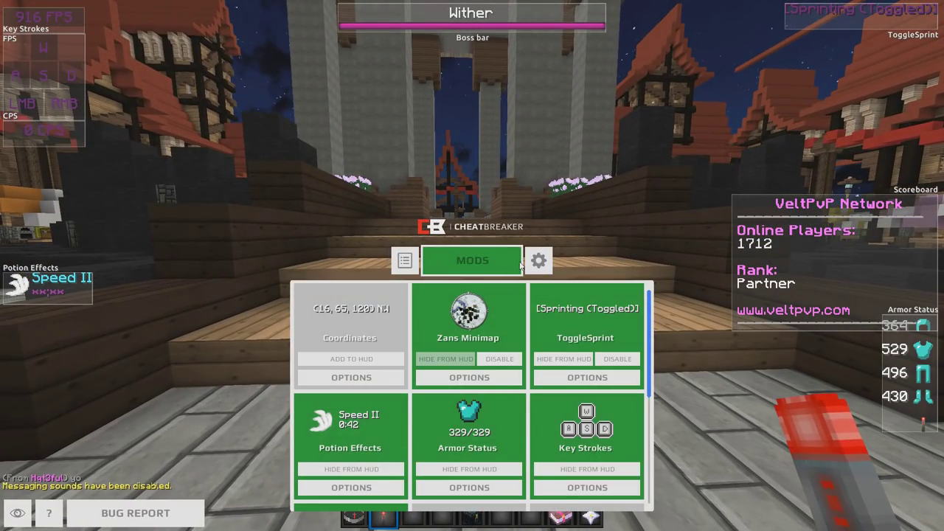
scroll(497, 339, "down", 5)
scroll(496, 337, "up", 5)
left_click(530, 258)
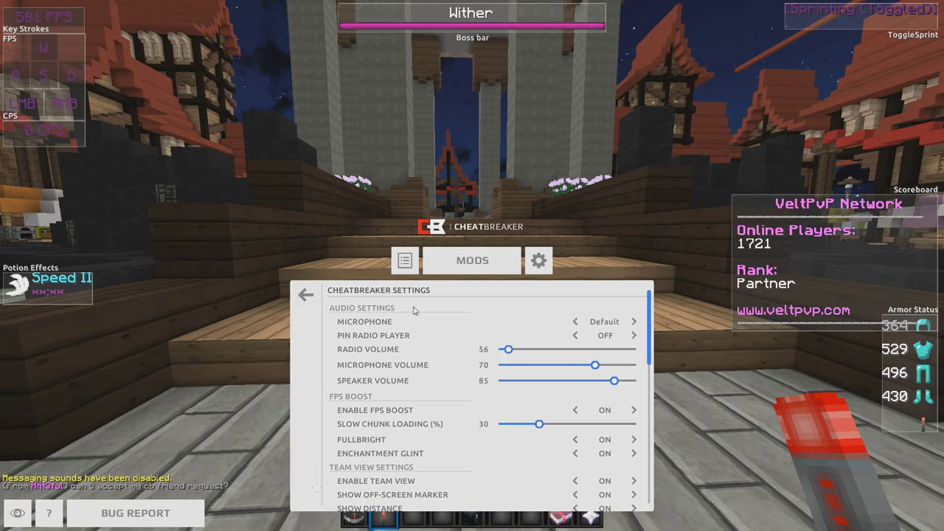
key("Escape")
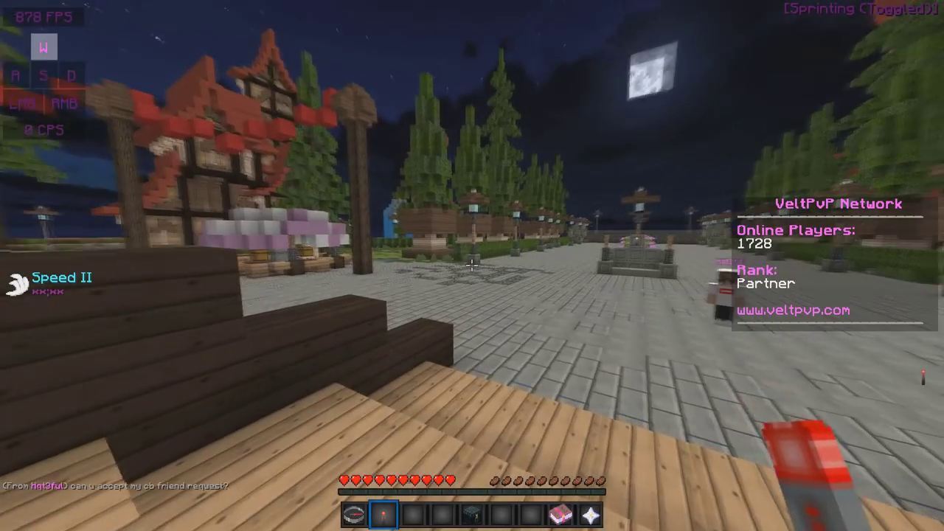
Use the compass from the first hotbar slot to join the practice-us server, and run through the red gates over the wooden steps.
key("1")
right_click(472, 266)
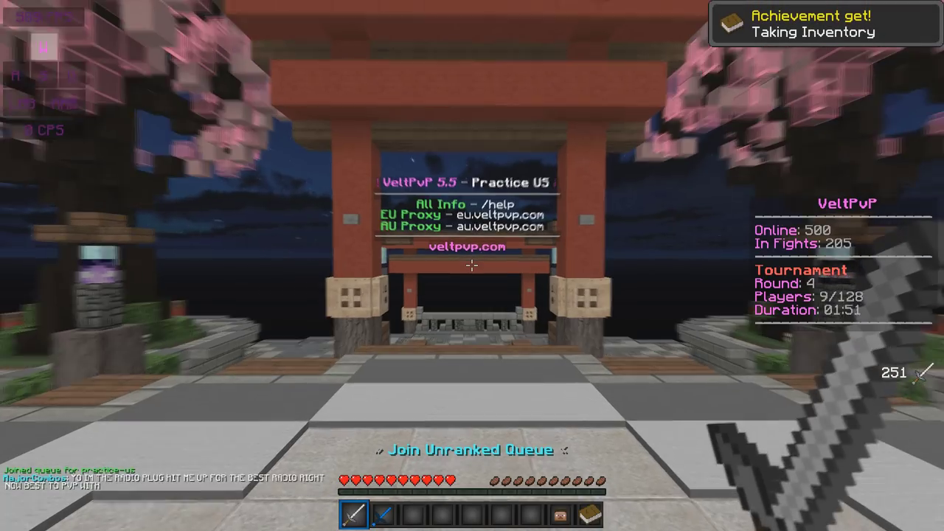
key("w")
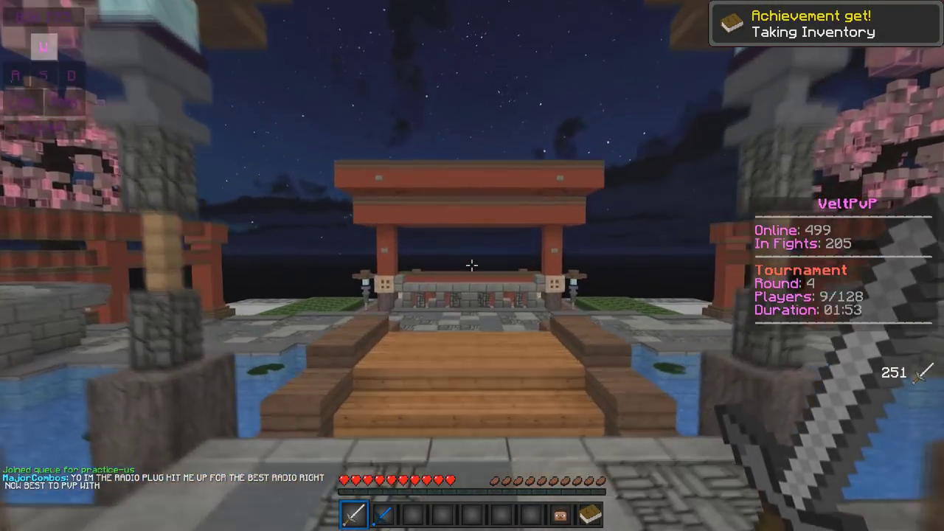
key("w")
key("w")
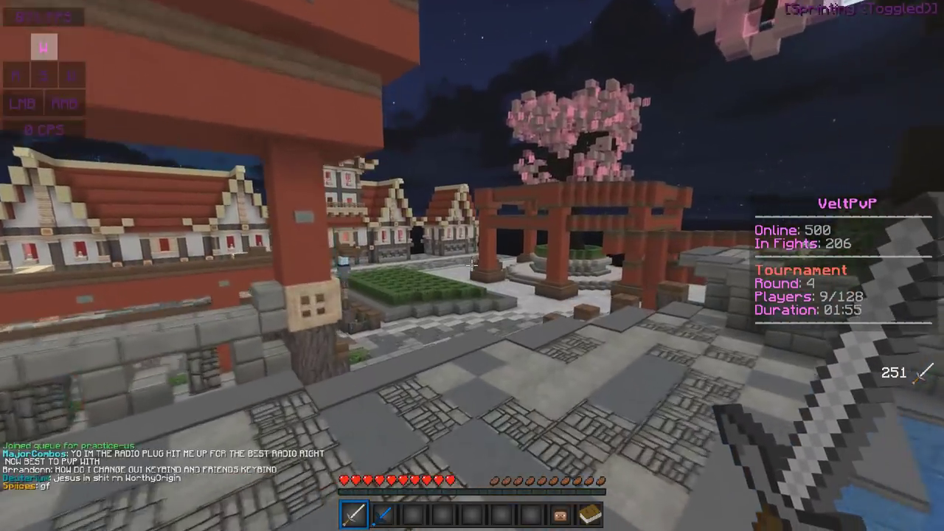
Run down the stone stairs and along the checkered path beside the hedges toward the red wooden arches.
key("w")
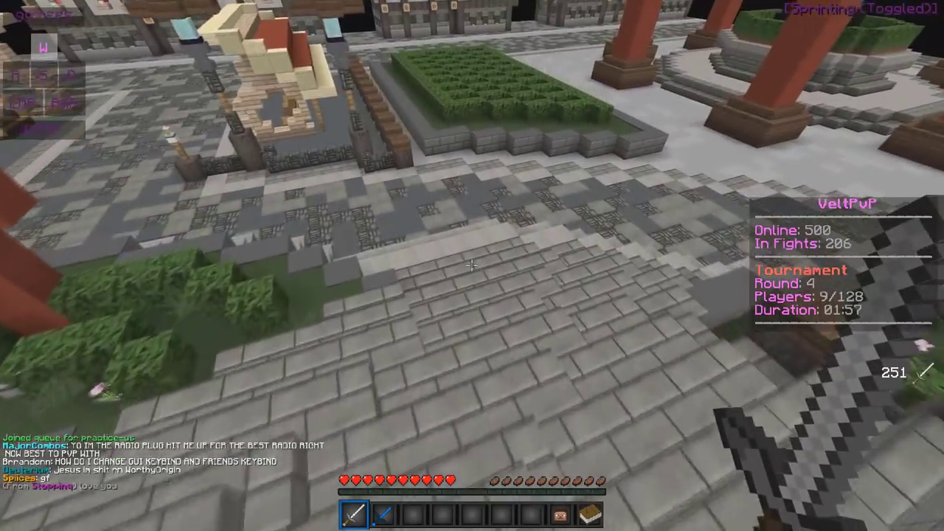
key("w")
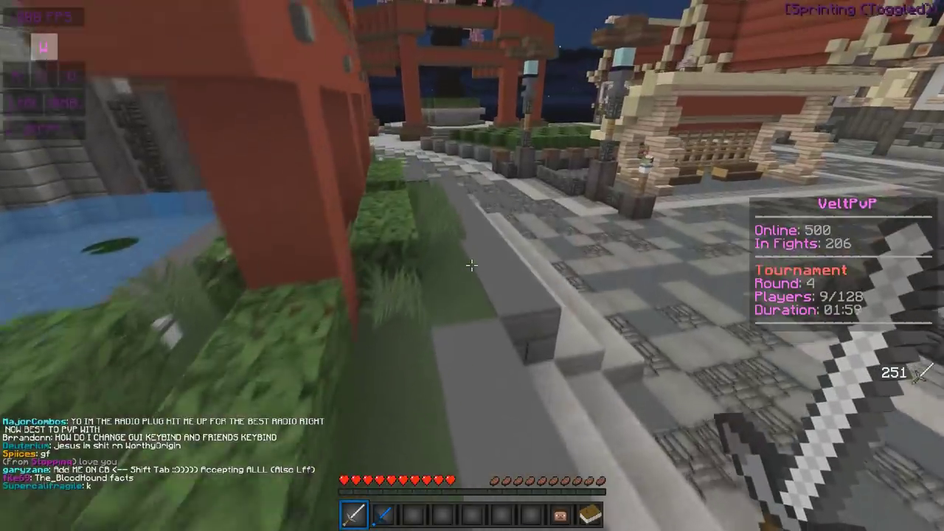
key("a")
key("w")
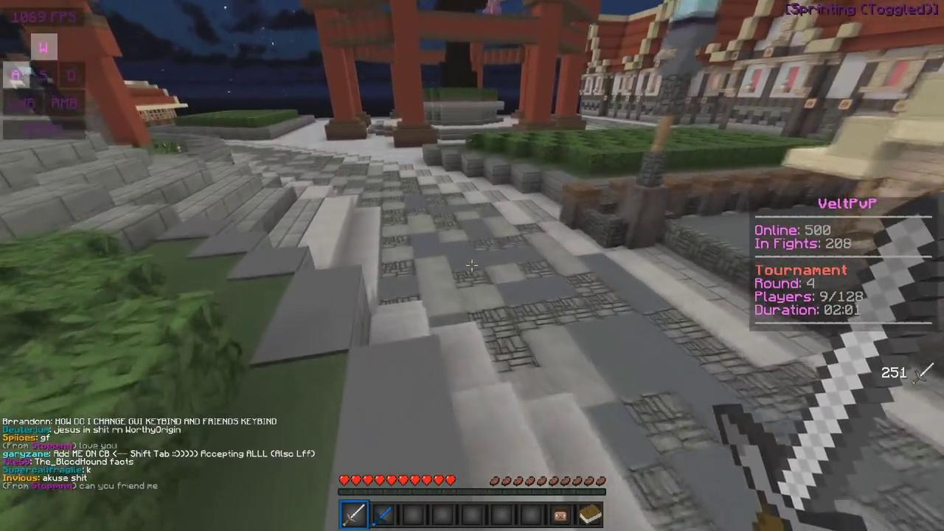
key("w")
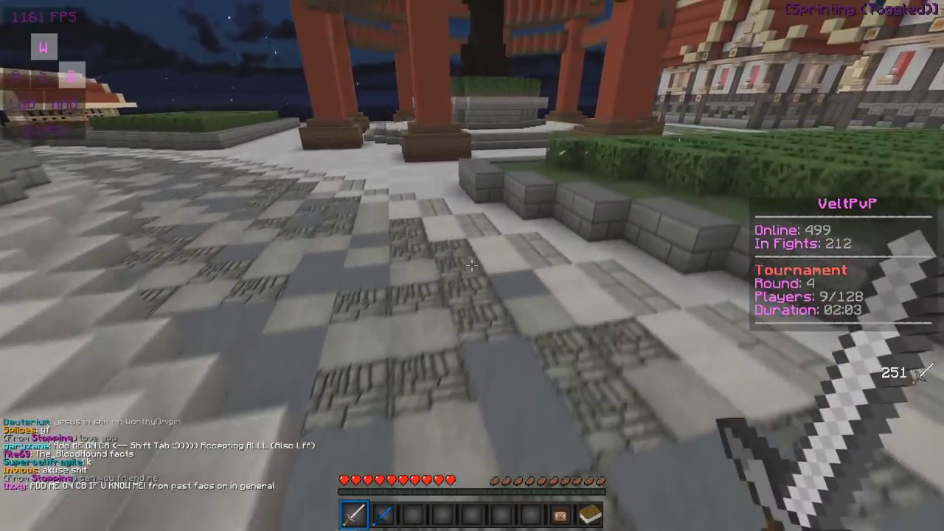
Show the character in front-facing third-person view on the hedge, and briefly open and close the friends and radio overlay.
key("d")
key("F5")
key("F5")
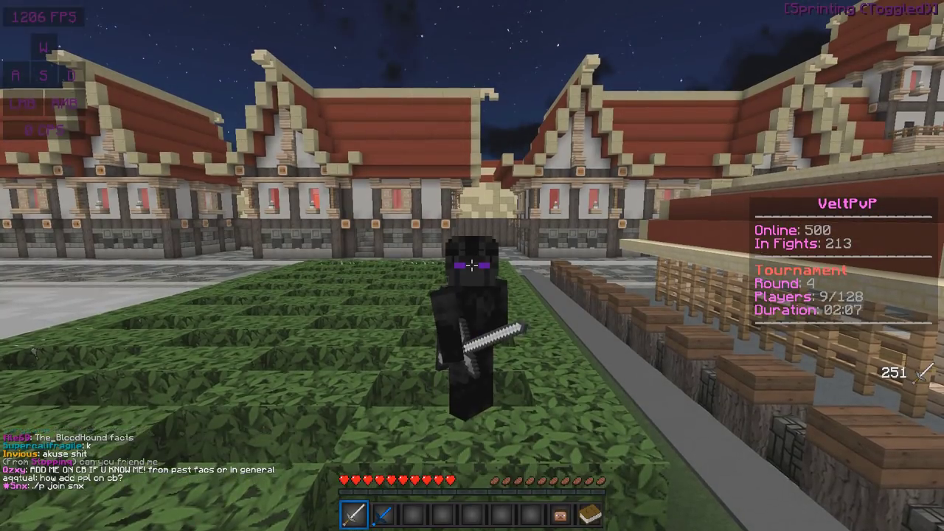
key("shift+Tab")
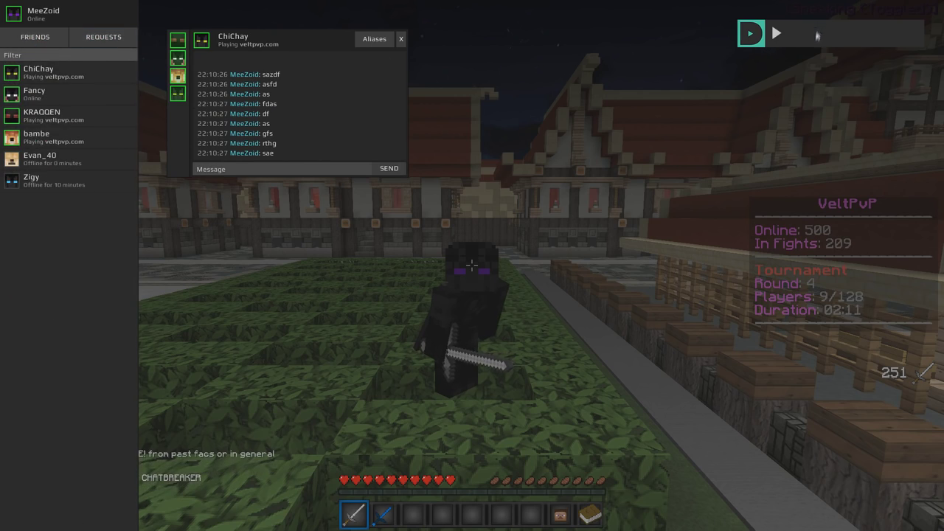
key("Escape")
Run back onto the checkered path in first-person view, and switch to front-facing third-person view while running on.
key("w")
key("F5")
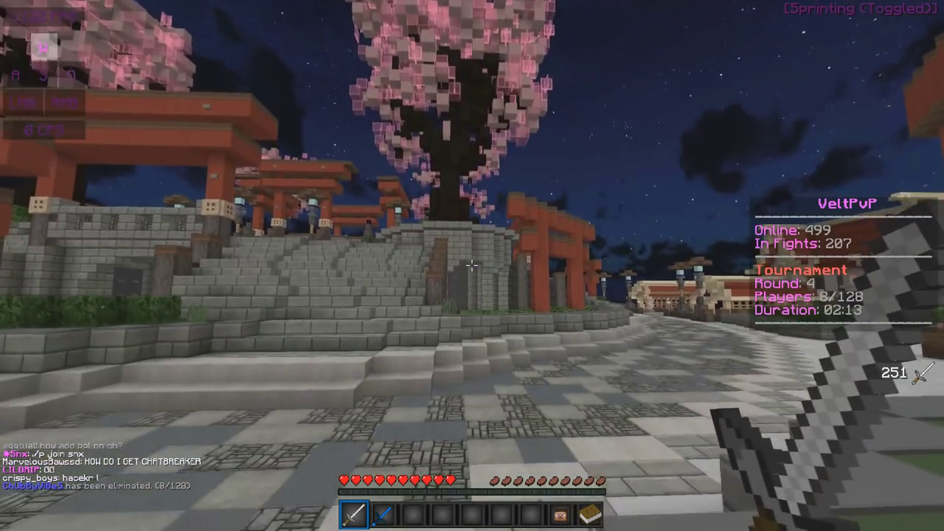
key("F5")
key("F5")
key("d")
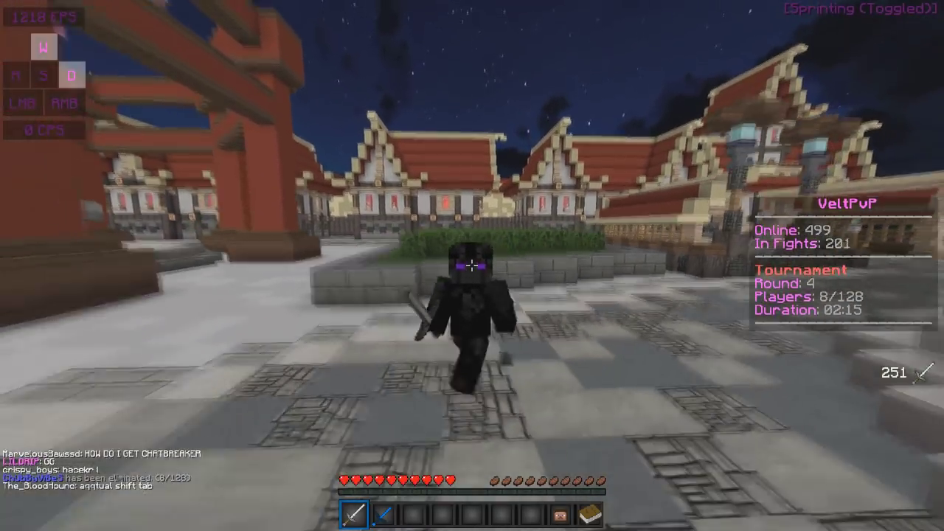